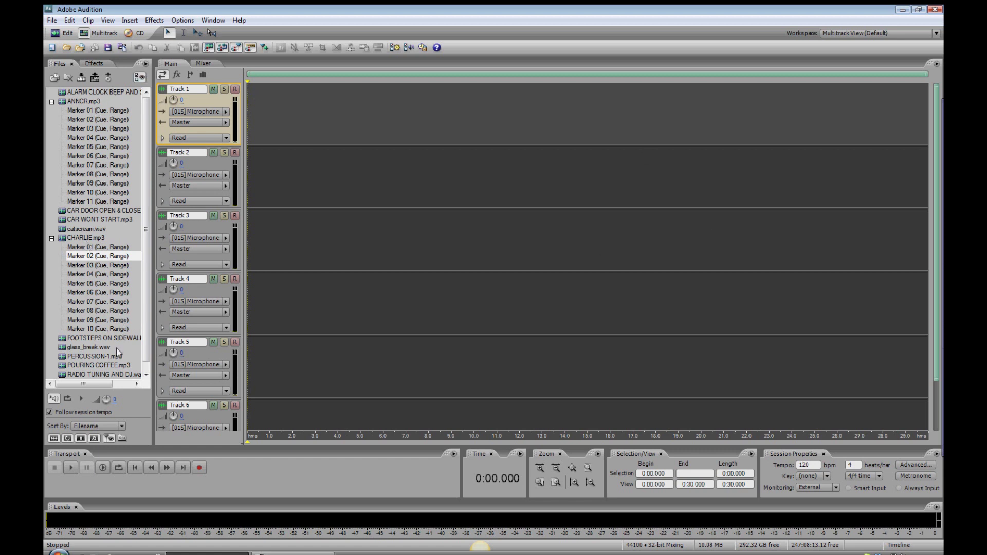
# - Put the PERCUSSION-1 music bed on Track 1 and the first ANNCR marker clip on Track 2
pyautogui.moveTo(102, 360); pyautogui.dragTo(296, 130)
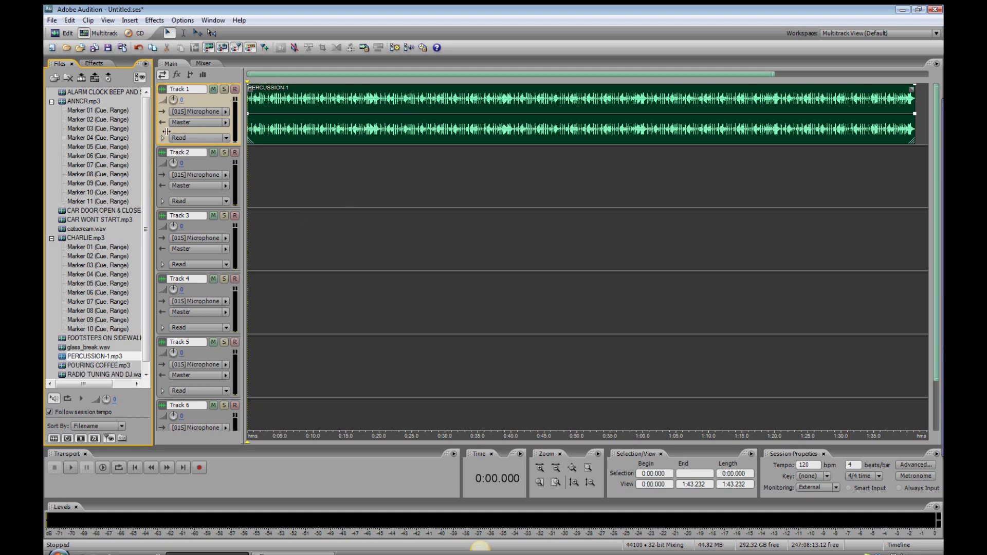
pyautogui.moveTo(77, 110)
pyautogui.mouseDown()
pyautogui.moveTo(191, 107)
pyautogui.moveTo(282, 174)
pyautogui.moveTo(288, 167)
pyautogui.moveTo(273, 166)
pyautogui.mouseUp()
pyautogui.moveTo(98, 247); pyautogui.dragTo(268, 245)
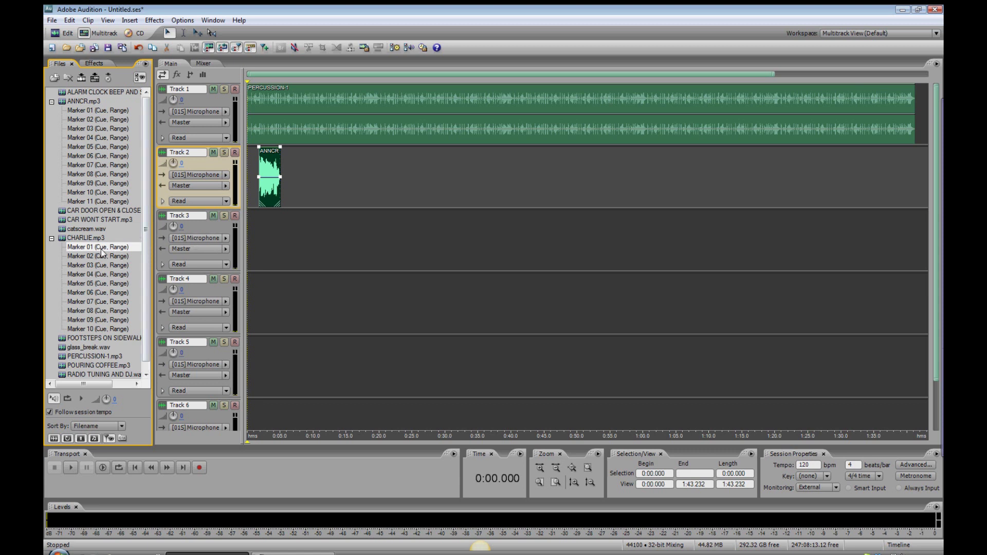
# - Add CHARLIE Markers 01 and 02 on Track 3 and ALARM CLOCK BEEP after the announcer
pyautogui.moveTo(99, 246)
pyautogui.mouseDown()
pyautogui.moveTo(150, 219)
pyautogui.moveTo(267, 223)
pyautogui.moveTo(279, 235)
pyautogui.mouseUp()
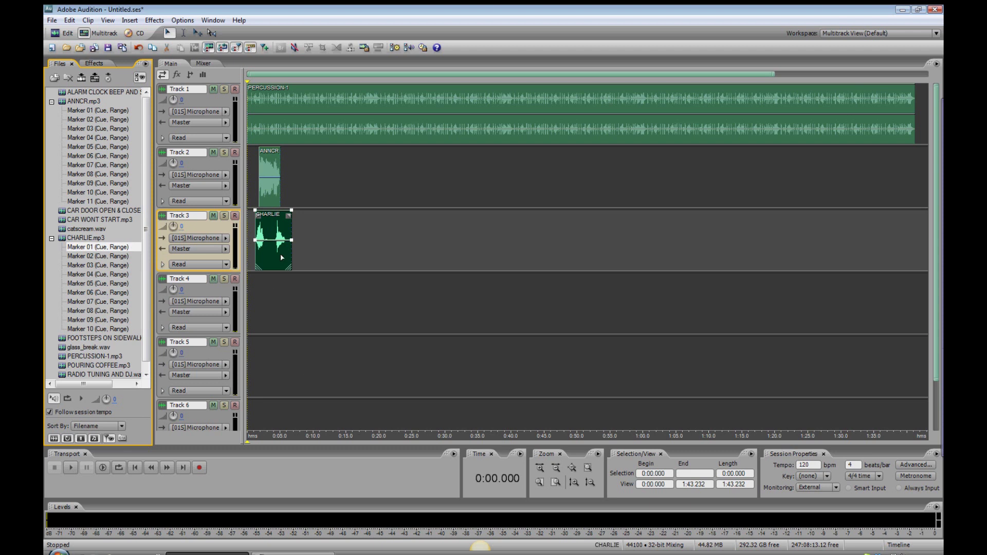
pyautogui.moveTo(114, 95); pyautogui.dragTo(306, 202)
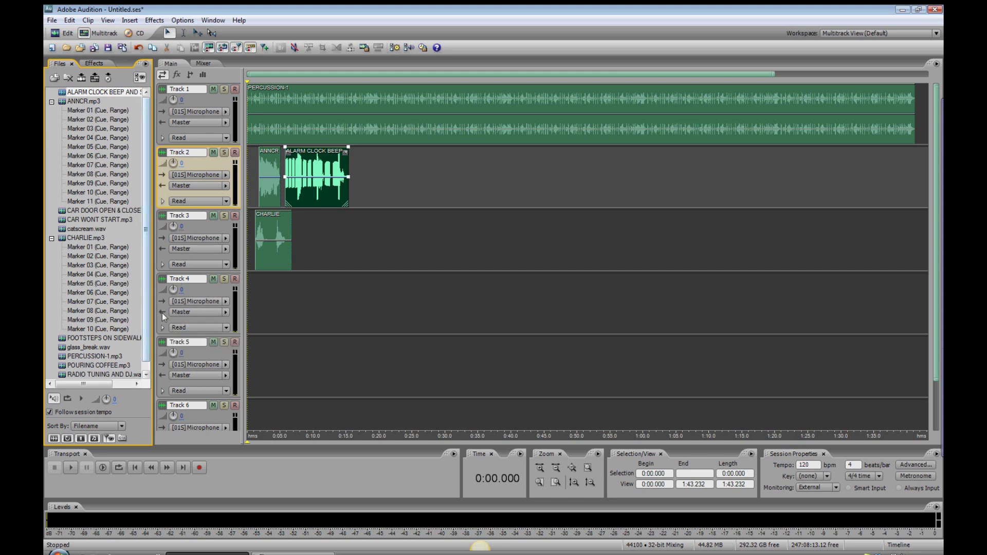
pyautogui.moveTo(96, 256); pyautogui.dragTo(315, 240)
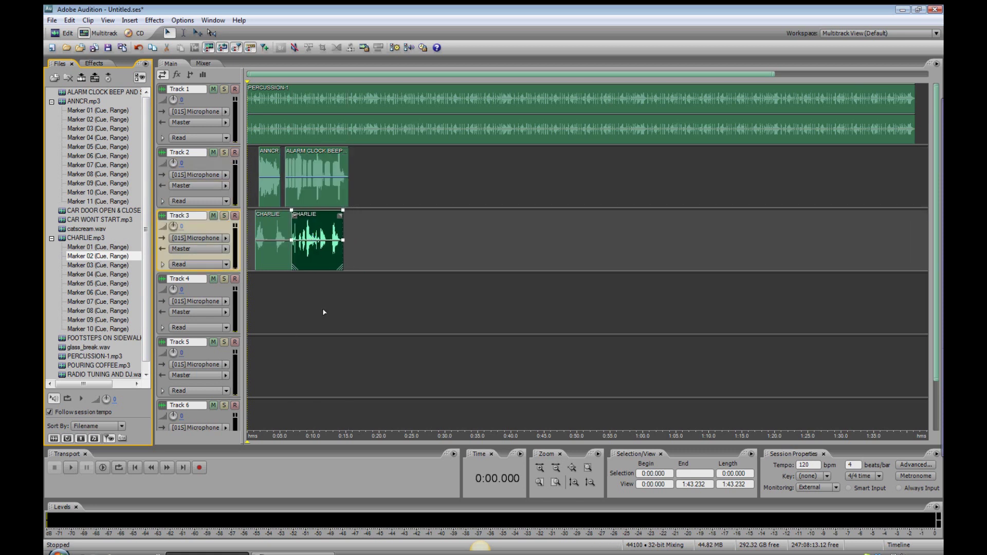
pyautogui.click(383, 373)
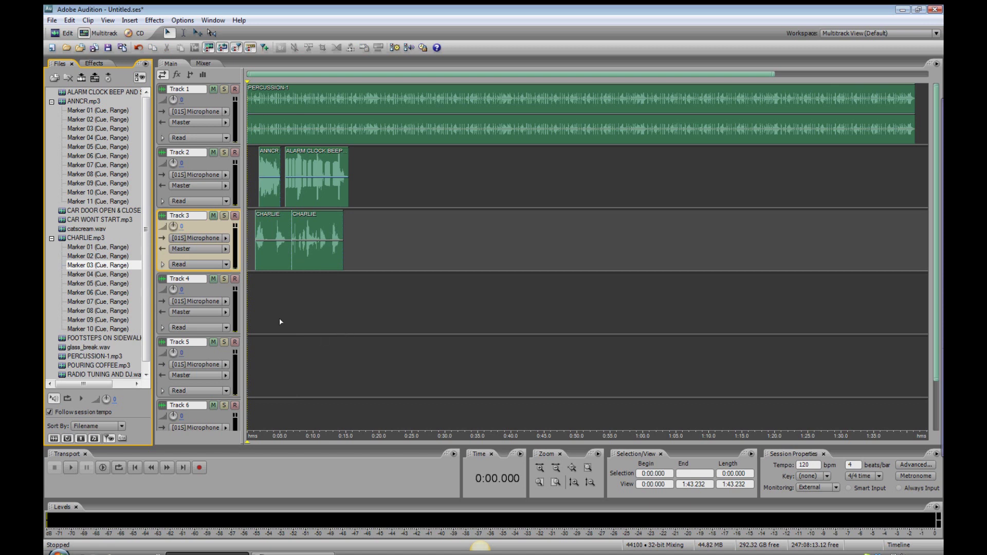
# - Listen to the session, then lower Track 1's volume to -3.6 dB
pyautogui.press('space')
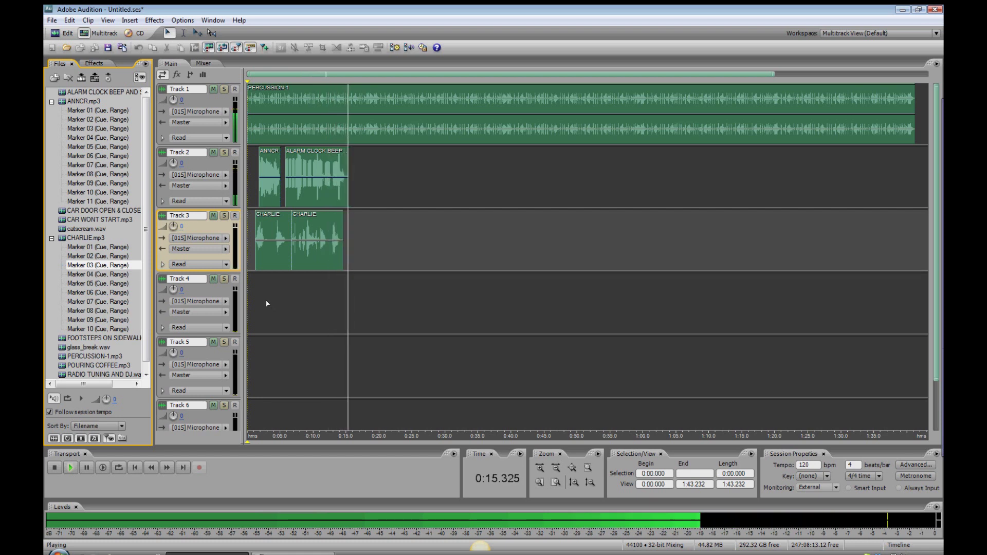
pyautogui.press('space')
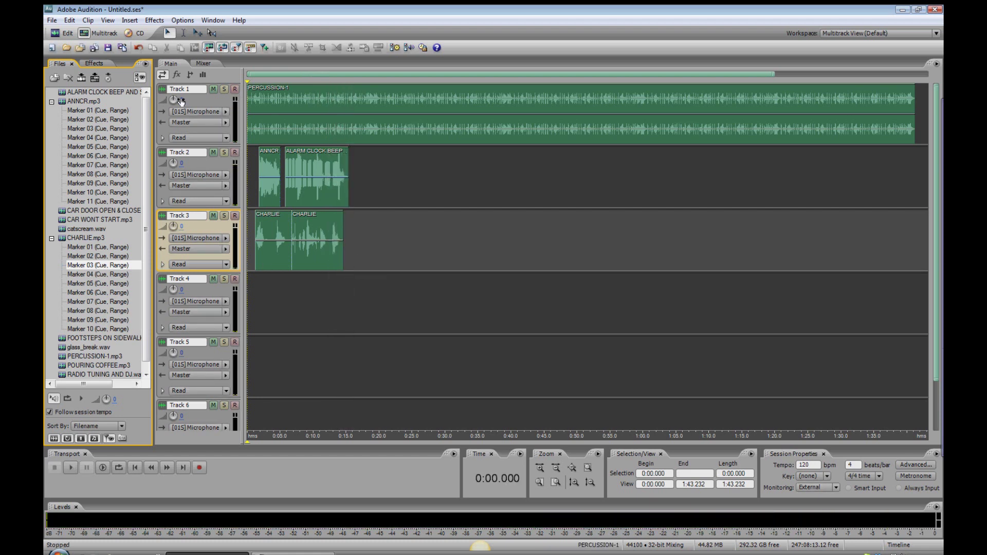
pyautogui.moveTo(175, 101); pyautogui.dragTo(168, 100)
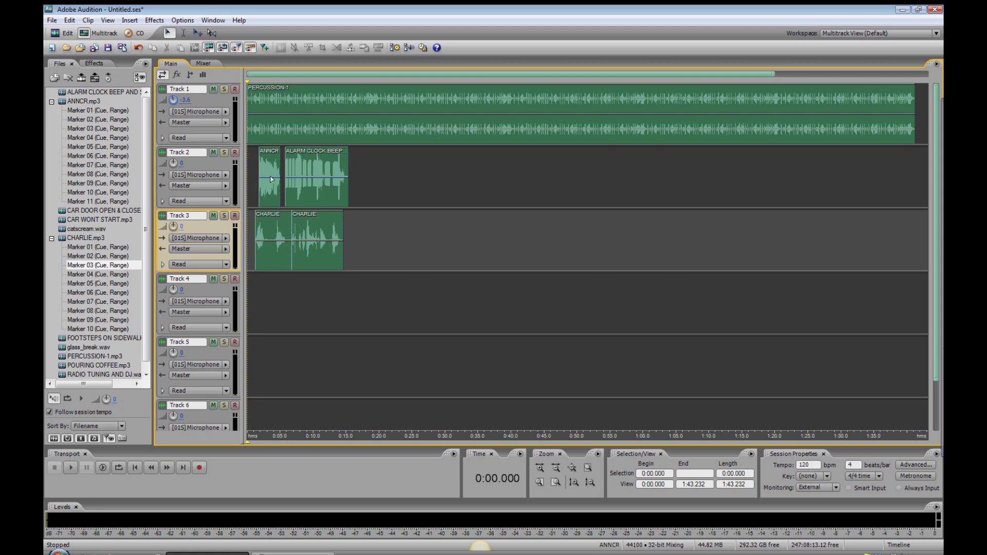
# - Set the ALARM CLOCK BEEP clip's volume to -4 and play the mix from 0:05.847
pyautogui.rightClick(303, 171)
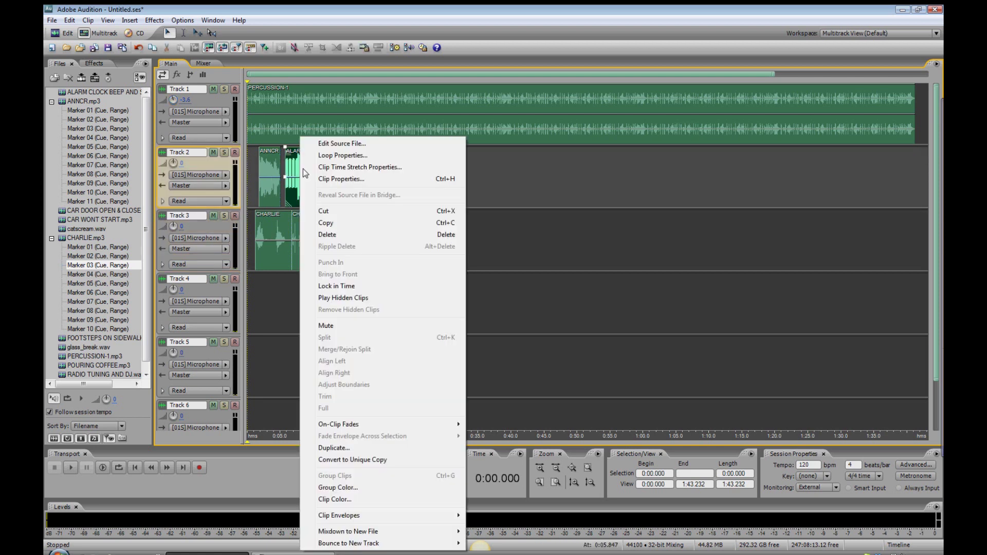
pyautogui.click(323, 180)
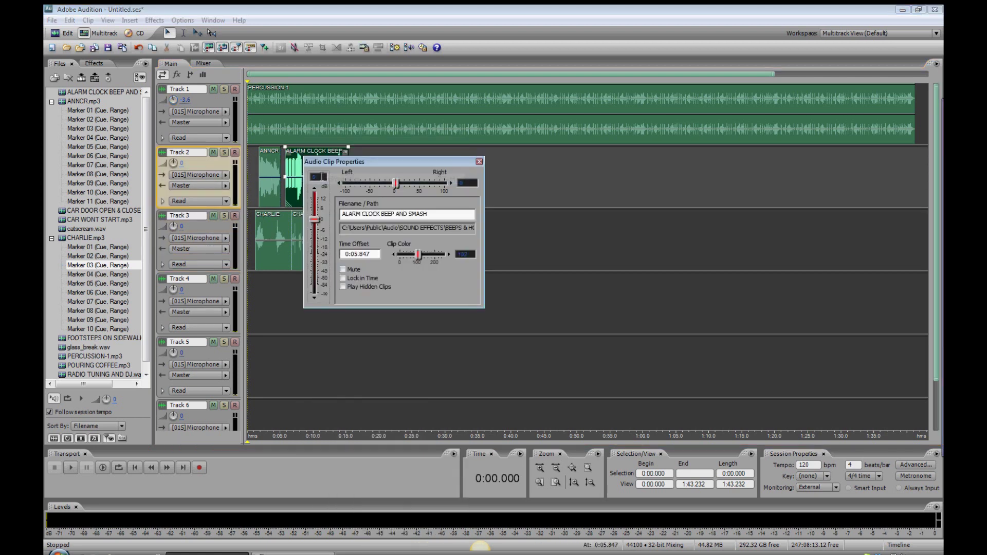
pyautogui.moveTo(314, 225); pyautogui.dragTo(309, 225)
pyautogui.click(284, 304)
pyautogui.press('space')
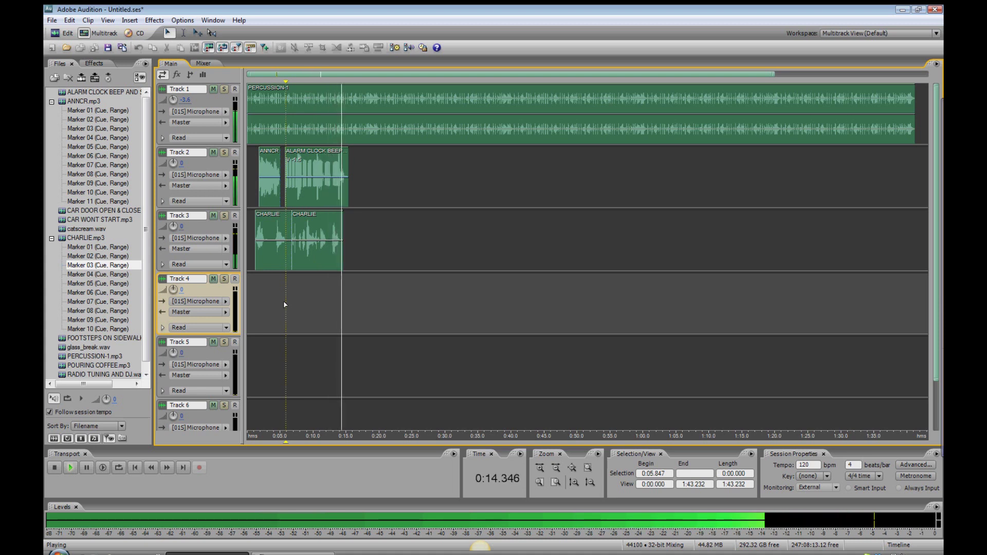
pyautogui.press('space')
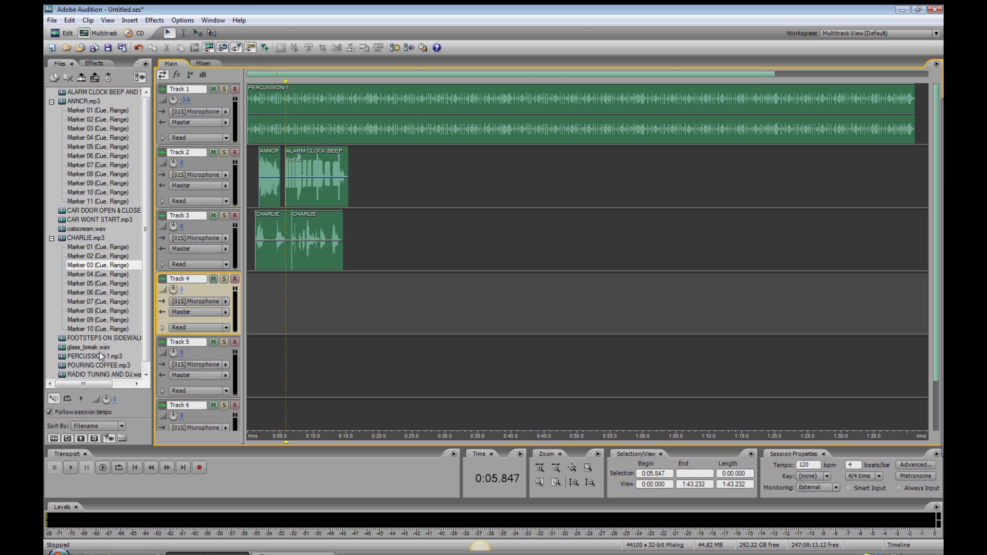
# - Place glass_break.wav on Track 3 near 14.6 s and preview from 0:14.200 and 0:13.774
pyautogui.moveTo(101, 352); pyautogui.dragTo(348, 218)
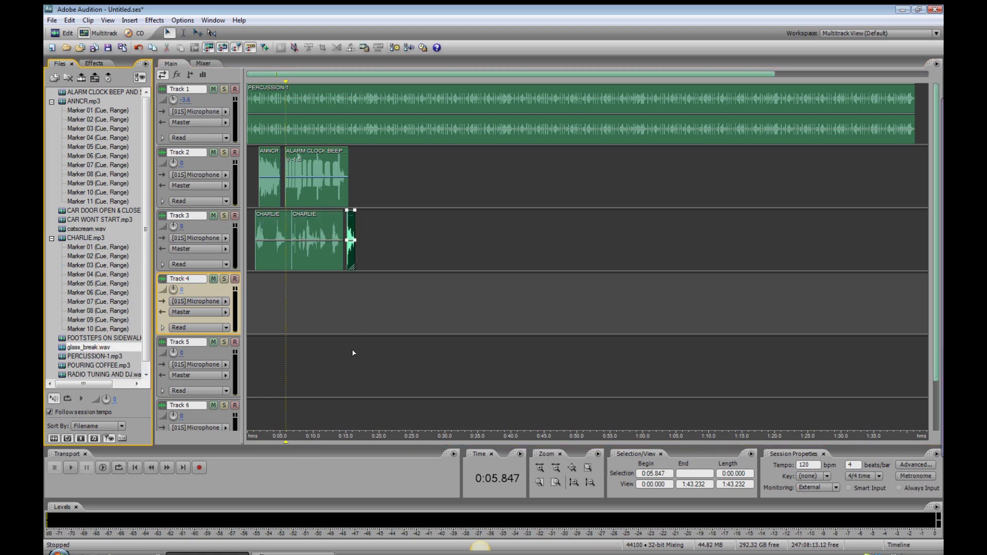
pyautogui.scroll(6, 341, 292)
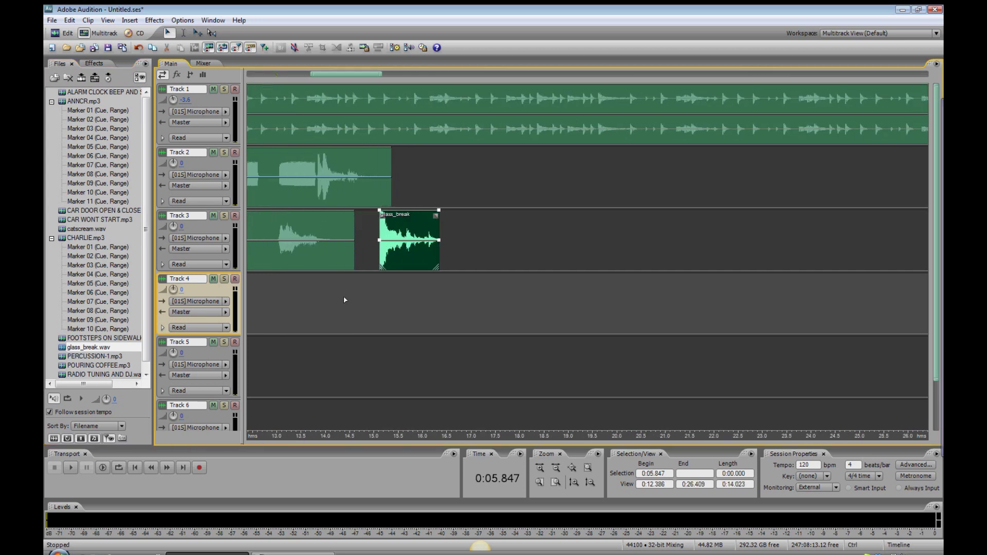
pyautogui.click(434, 245)
pyautogui.moveTo(433, 245); pyautogui.dragTo(406, 246)
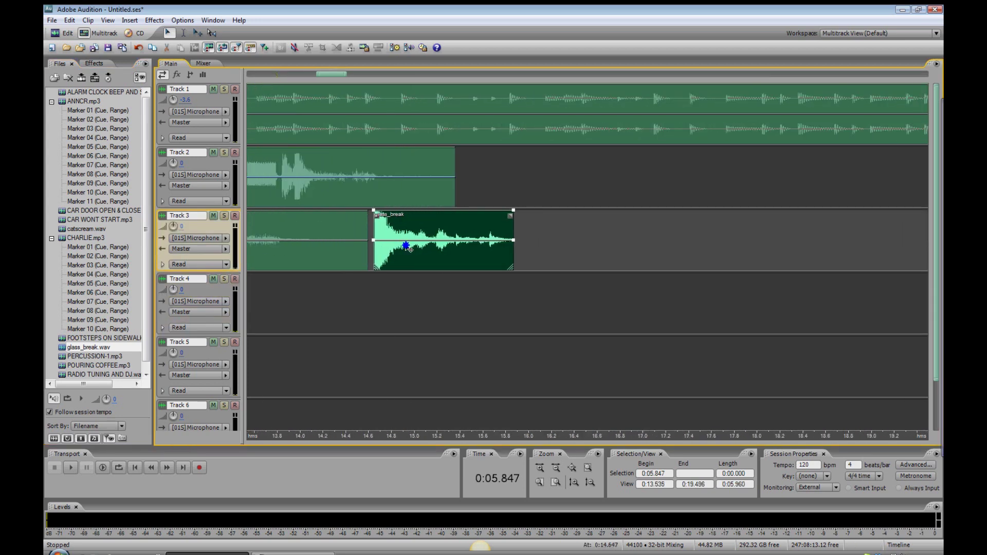
pyautogui.click(323, 336)
pyautogui.press('space')
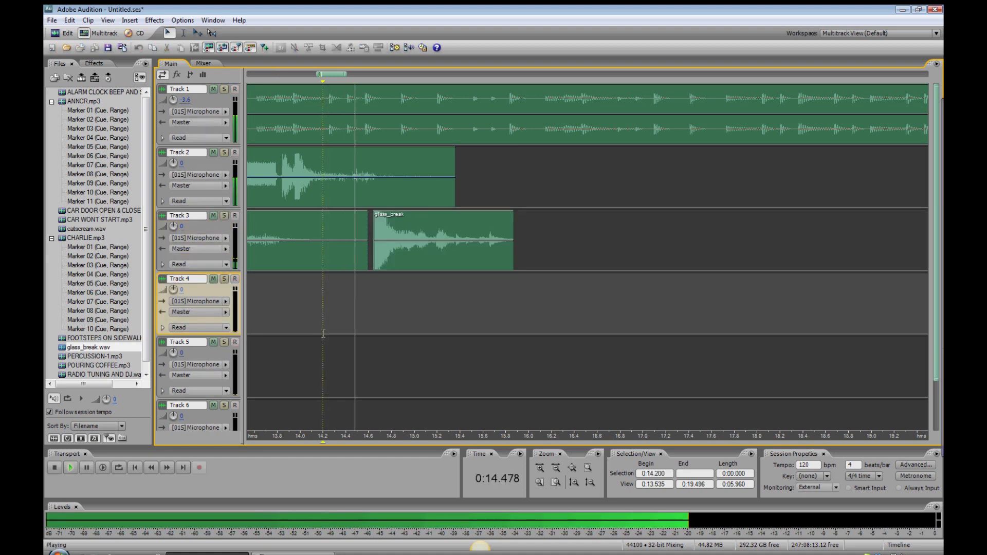
pyautogui.press('space')
pyautogui.click(275, 304)
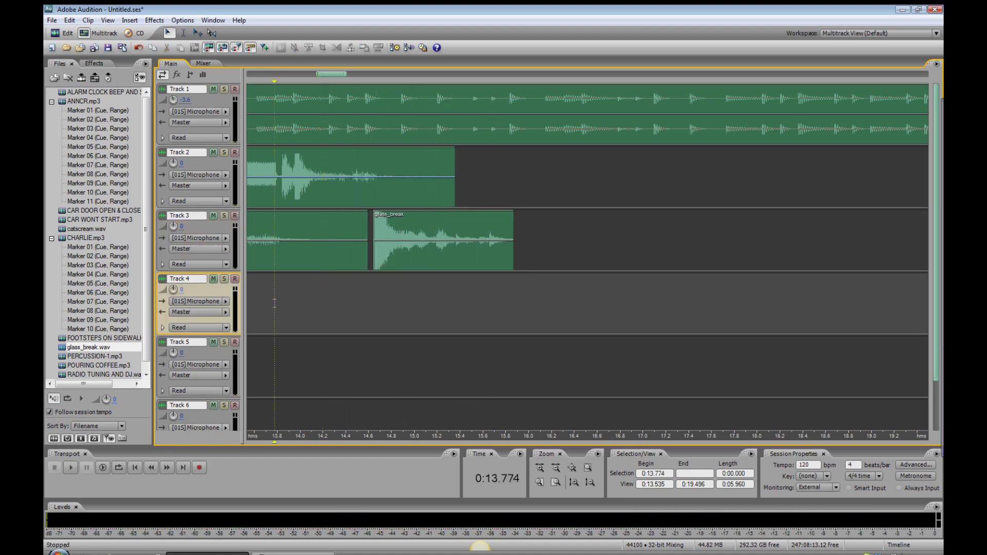
pyautogui.press('space')
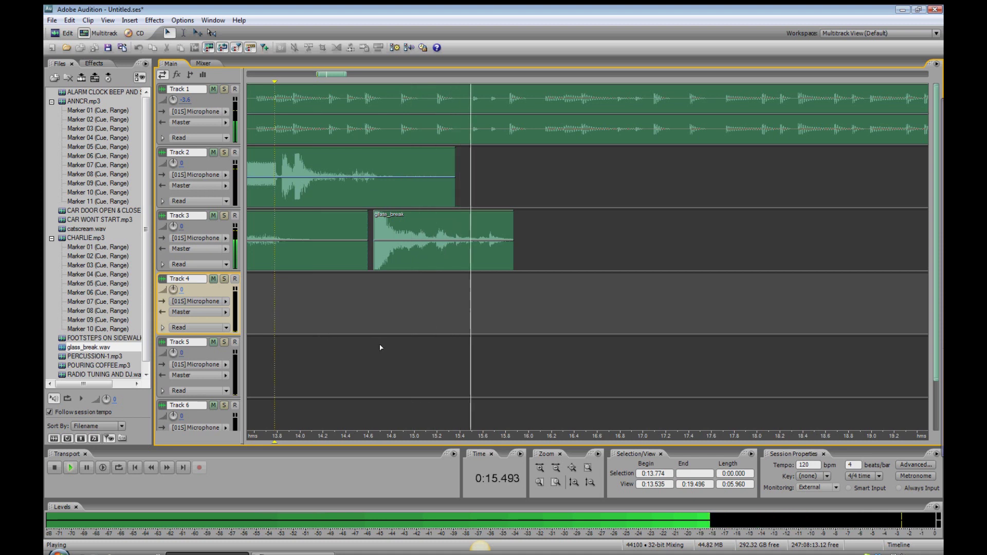
pyautogui.press('space')
# - Trim the Charlie clip's end, slide glass_break left to meet it, and preview from 0:13.643
pyautogui.click(329, 252)
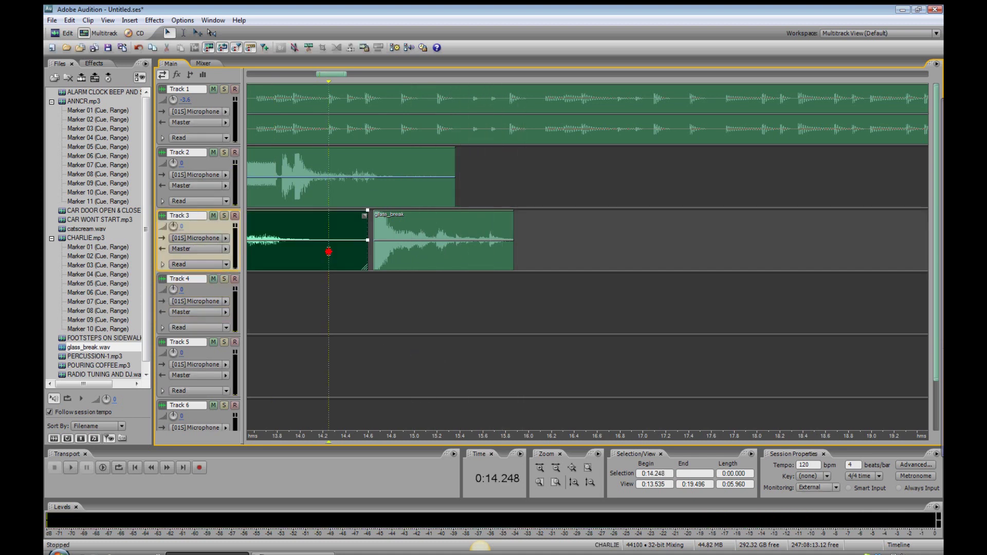
pyautogui.moveTo(367, 261); pyautogui.dragTo(323, 266)
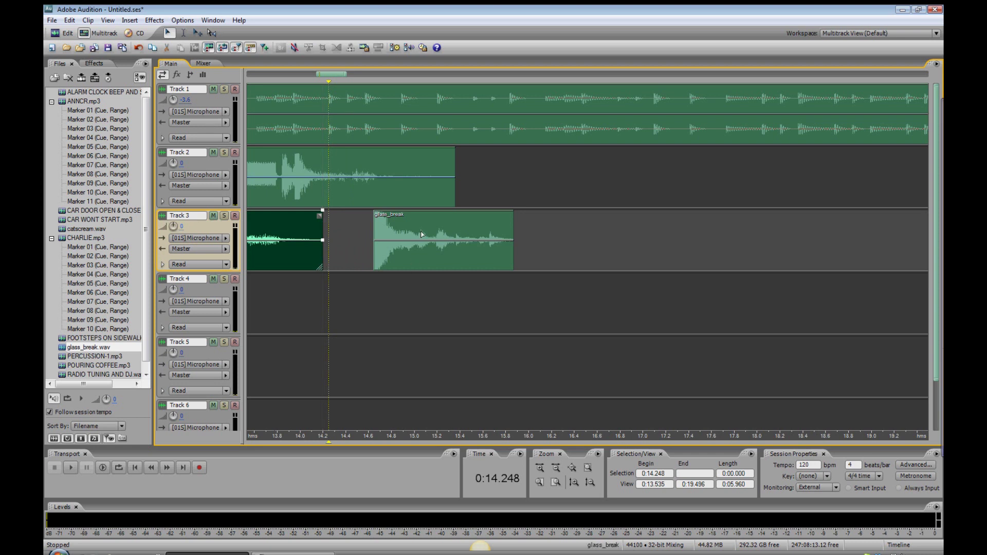
pyautogui.moveTo(422, 234); pyautogui.dragTo(382, 237)
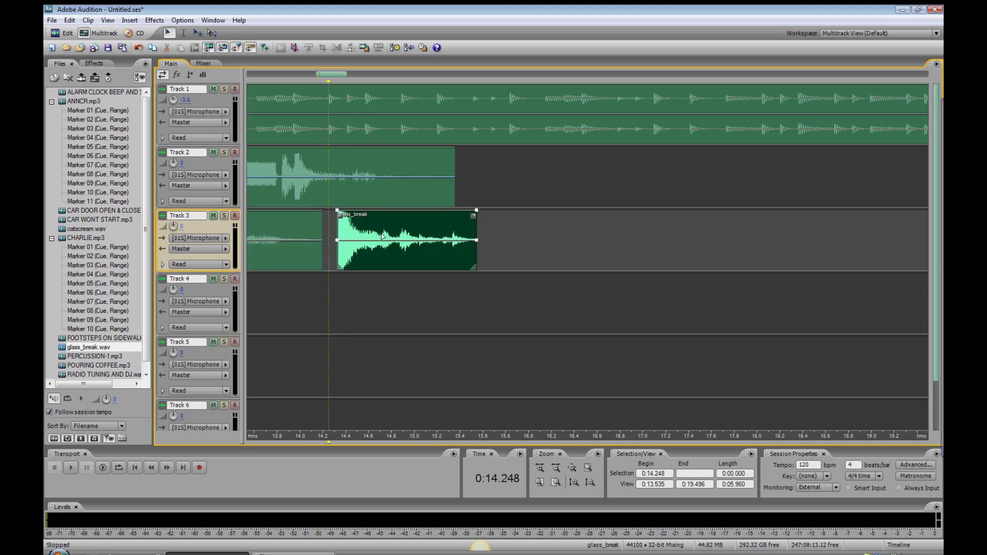
pyautogui.click(259, 321)
pyautogui.press('space')
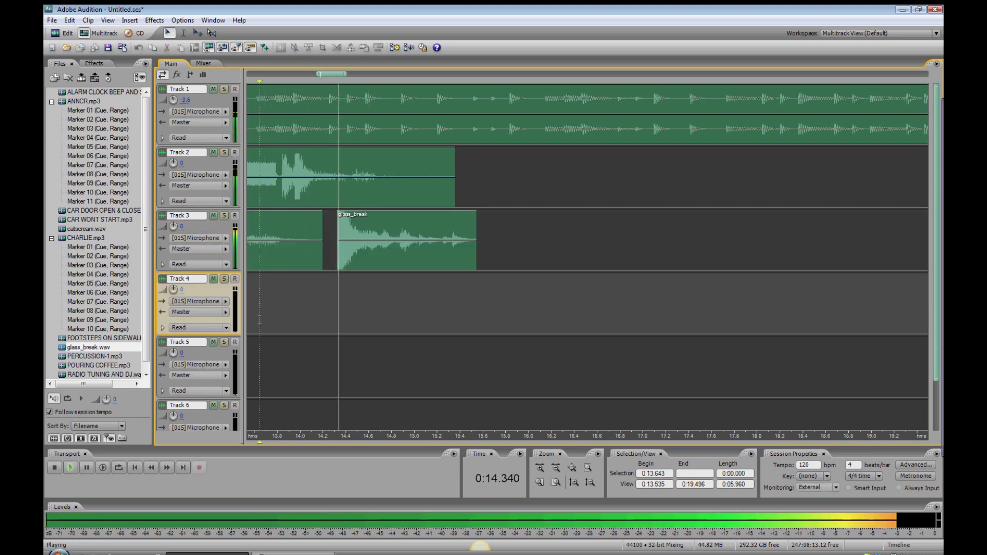
pyautogui.press('space')
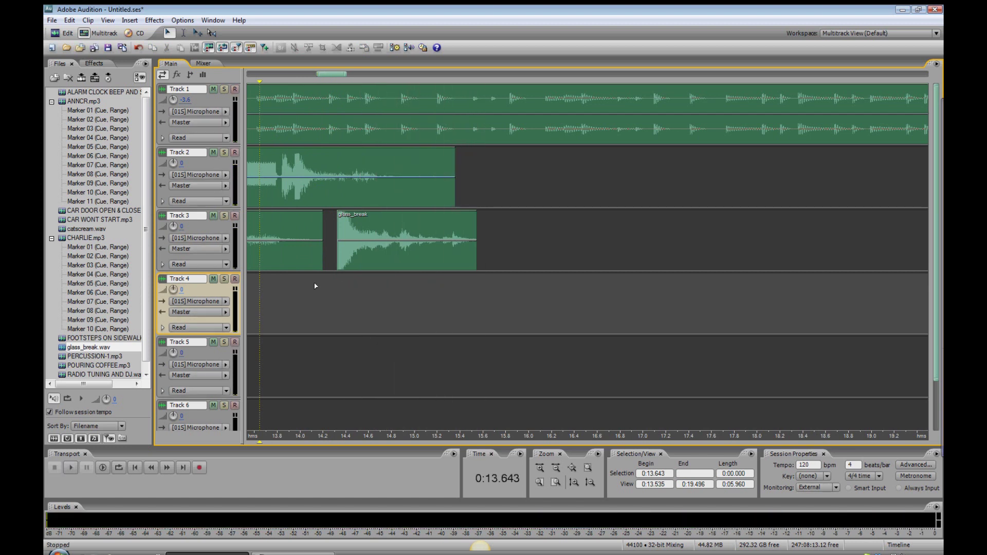
pyautogui.press('\\')
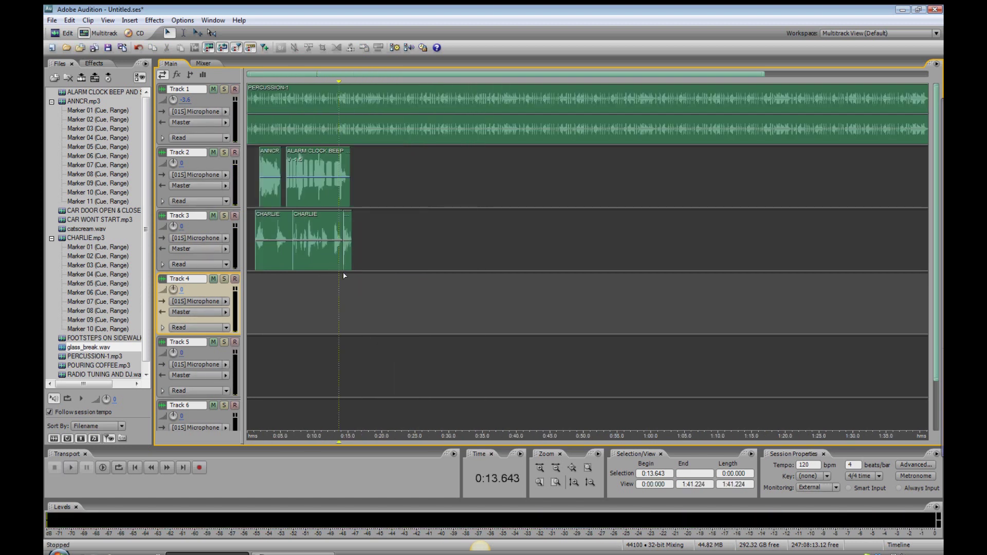
pyautogui.click(348, 275)
# - Place CHARLIE Marker 03 on Track 4 and preview from 0:13.753
pyautogui.click(352, 180)
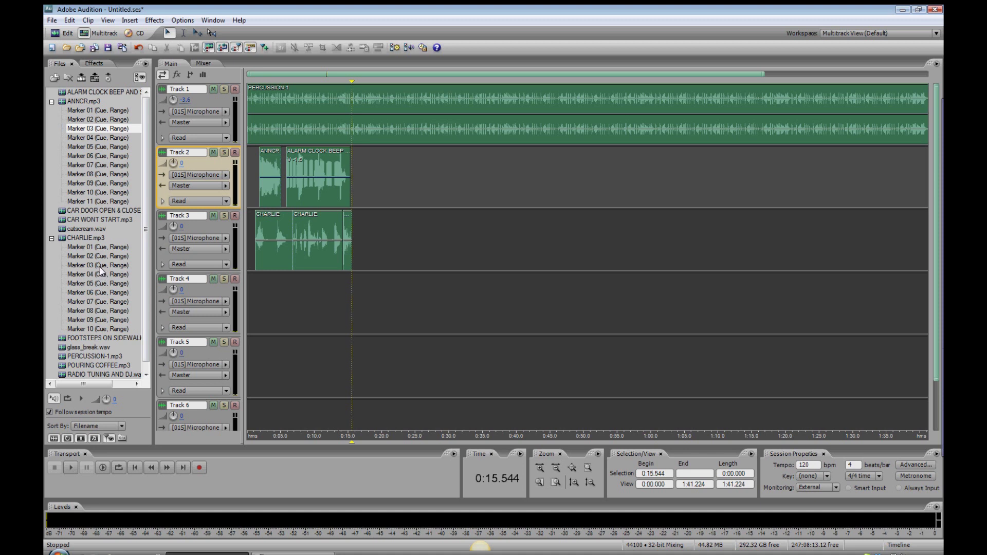
pyautogui.moveTo(100, 267)
pyautogui.mouseDown()
pyautogui.moveTo(346, 297)
pyautogui.moveTo(354, 275)
pyautogui.moveTo(349, 296)
pyautogui.moveTo(395, 295)
pyautogui.mouseUp()
pyautogui.scroll(5, 348, 298)
pyautogui.click(290, 311)
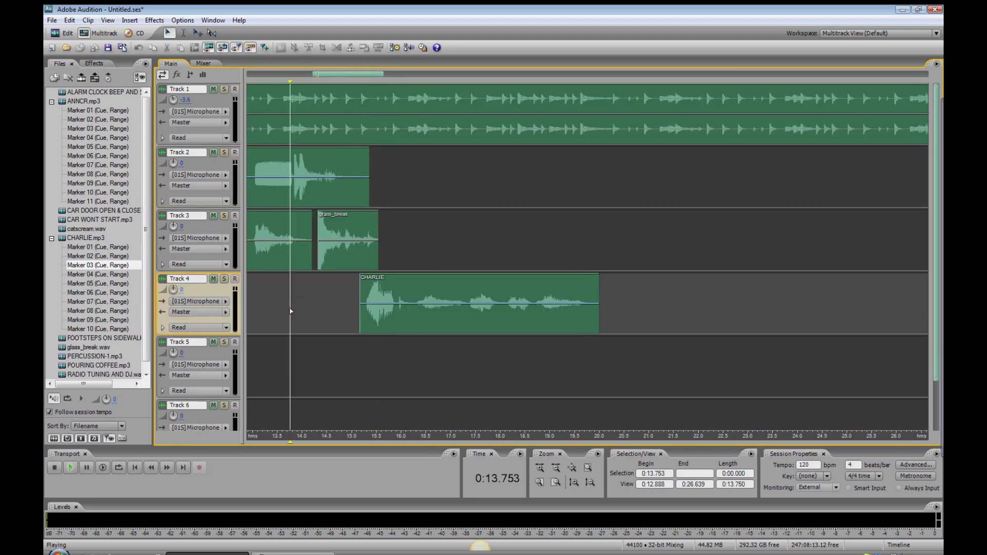
pyautogui.press('space')
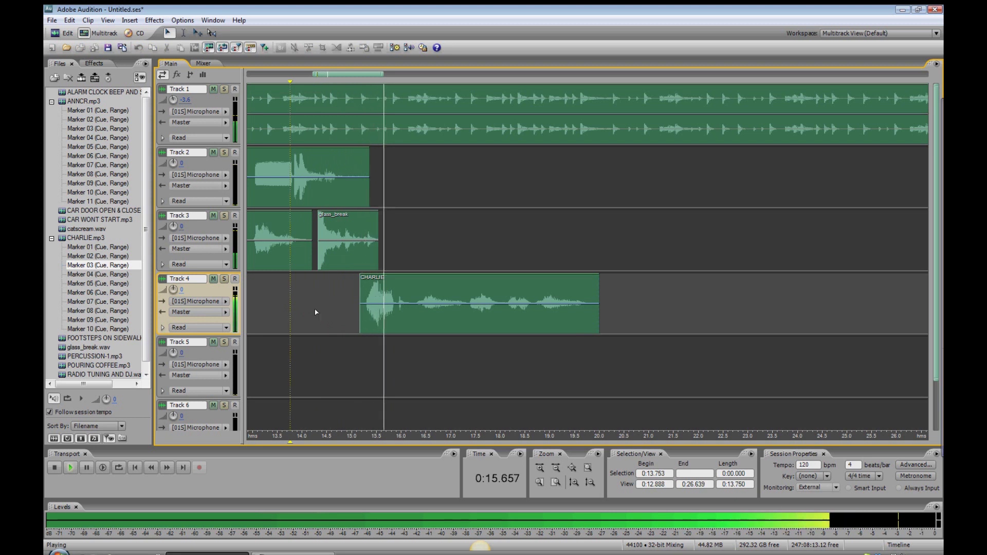
pyautogui.press('space')
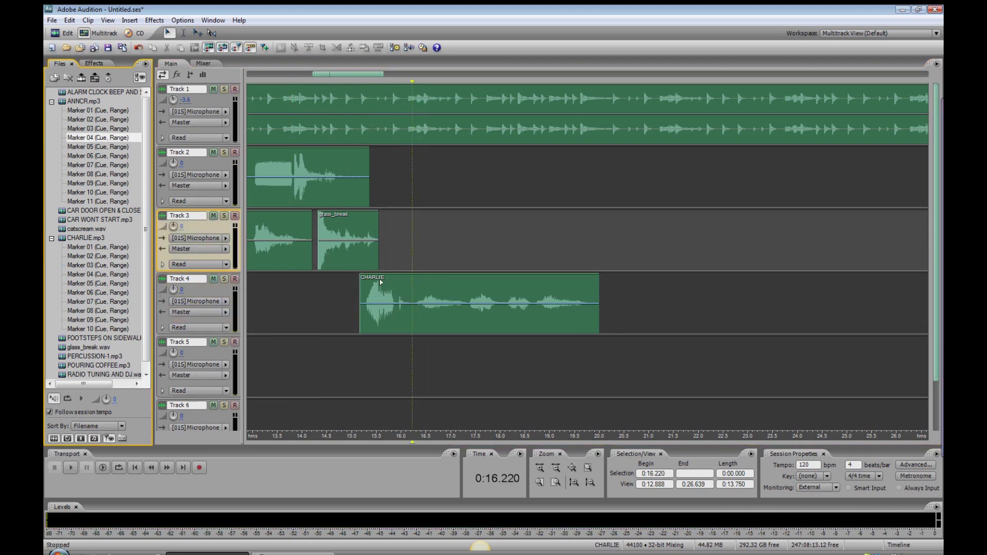
# - Add ANNCR Marker 02 on Track 3, nudge it slightly later, and preview from 0:15.69
pyautogui.moveTo(93, 119)
pyautogui.mouseDown()
pyautogui.moveTo(403, 247)
pyautogui.moveTo(420, 237)
pyautogui.mouseUp()
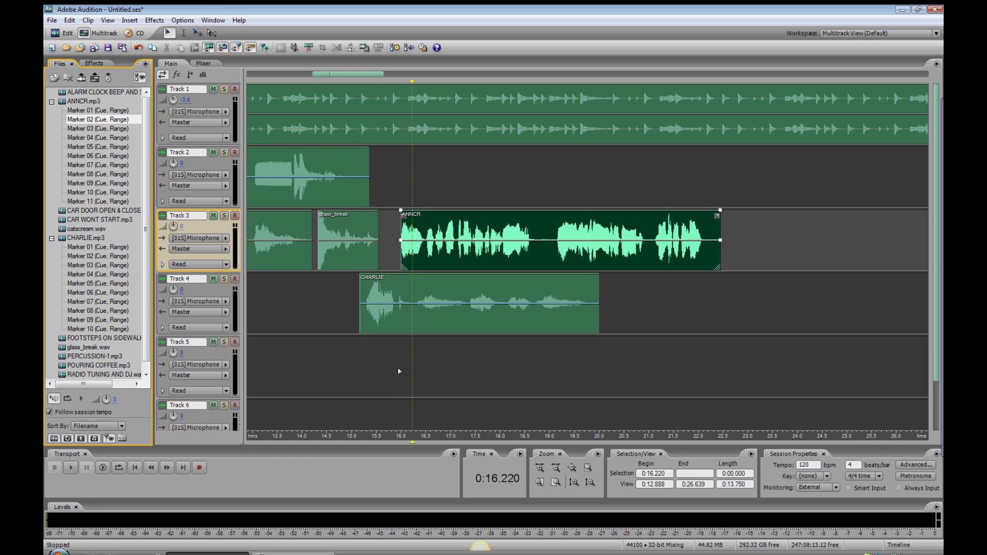
pyautogui.click(385, 365)
pyautogui.press('space')
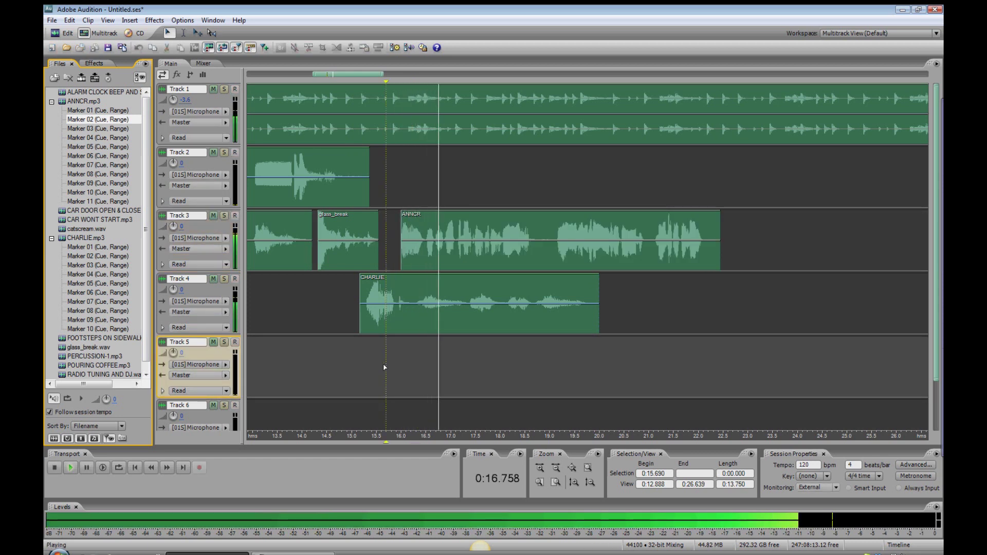
pyautogui.press('space')
pyautogui.moveTo(436, 249); pyautogui.dragTo(443, 249)
pyautogui.press('space')
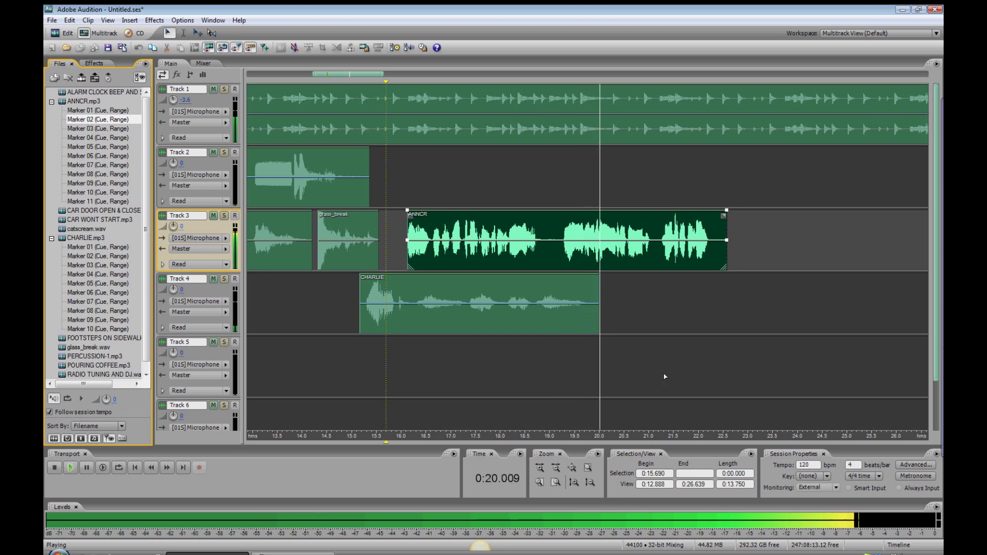
pyautogui.press('space')
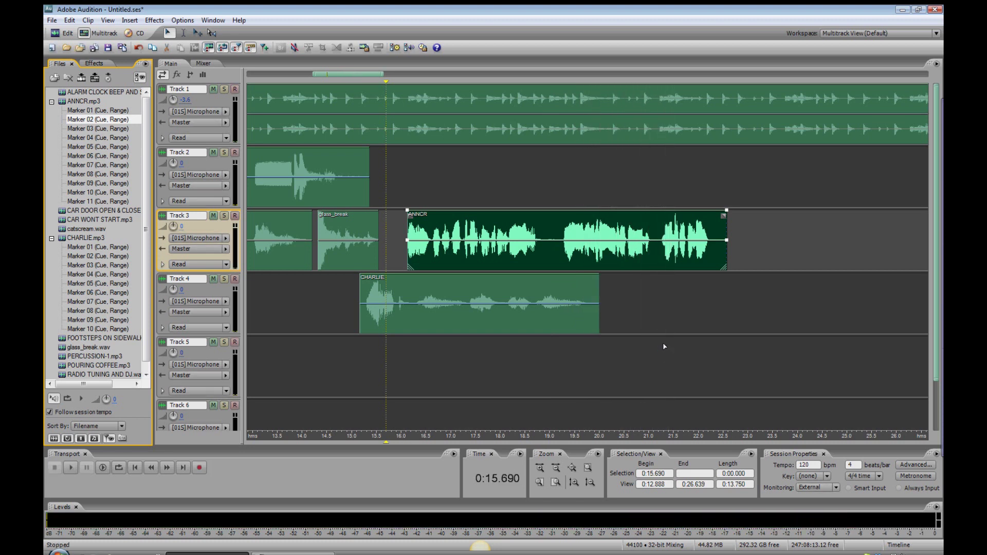
# - Place catscream.wav on Track 2 at about 21.8 s and play from 20.9 s to hear it
pyautogui.click(690, 183)
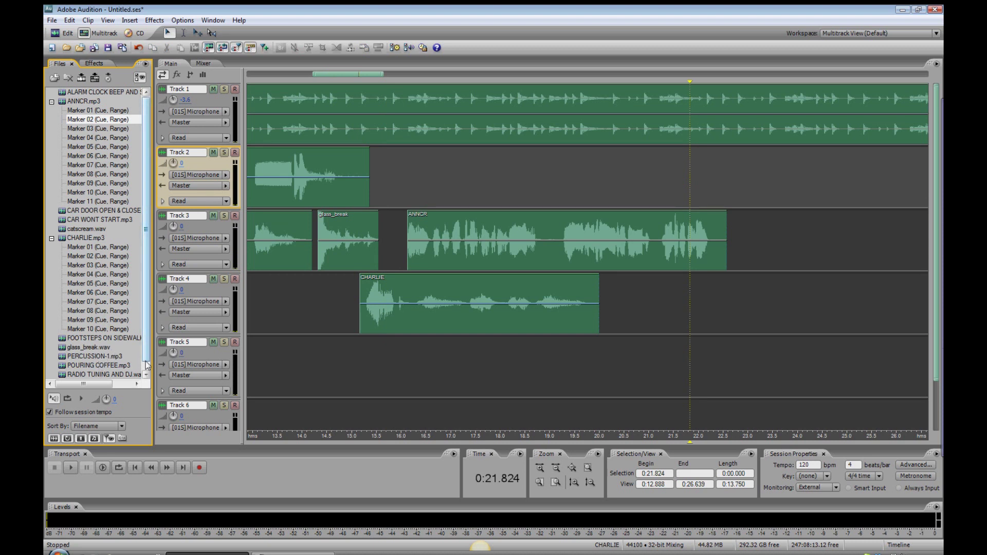
pyautogui.scroll(-1, 147, 365)
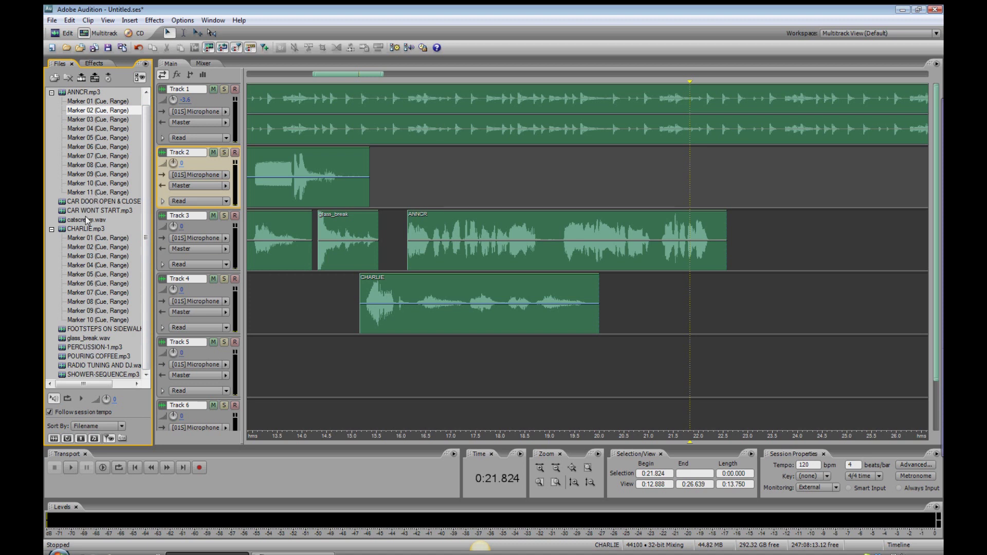
pyautogui.moveTo(86, 220); pyautogui.dragTo(718, 201)
pyautogui.click(646, 193)
pyautogui.press('space')
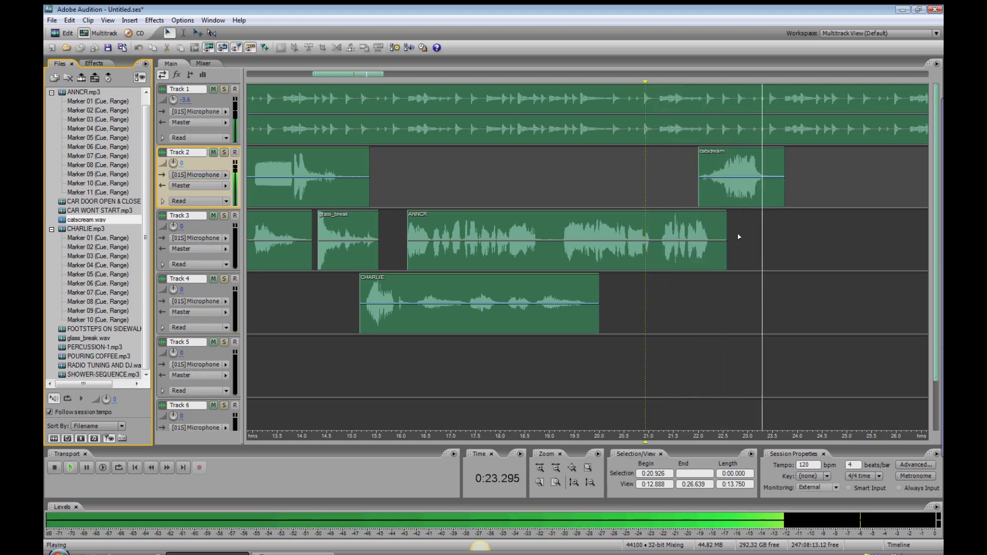
# - Add ANNCR Marker 03 on Track 3 at 23.2 s and preview from 21.7 s
pyautogui.click(757, 225)
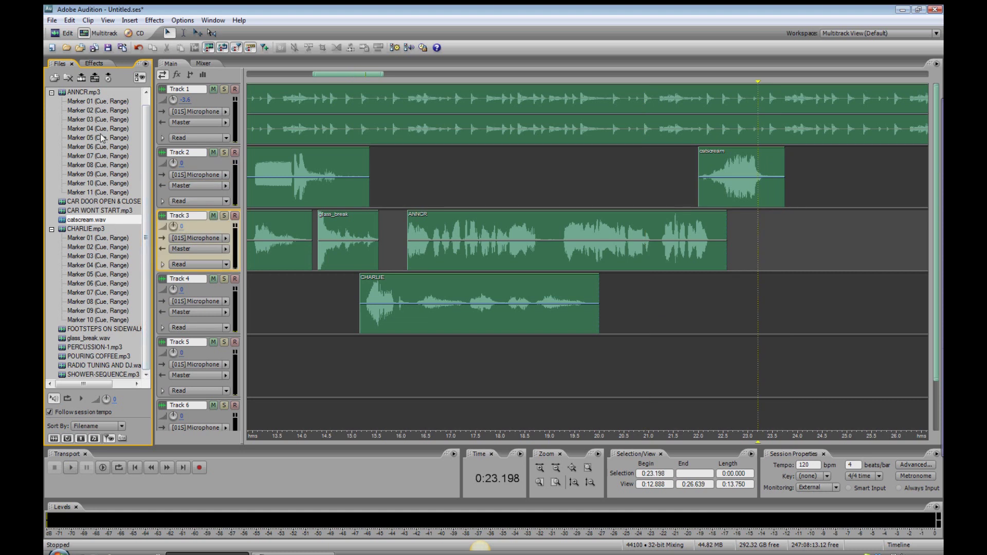
pyautogui.moveTo(98, 119)
pyautogui.mouseDown()
pyautogui.moveTo(519, 168)
pyautogui.moveTo(730, 246)
pyautogui.moveTo(754, 233)
pyautogui.mouseUp()
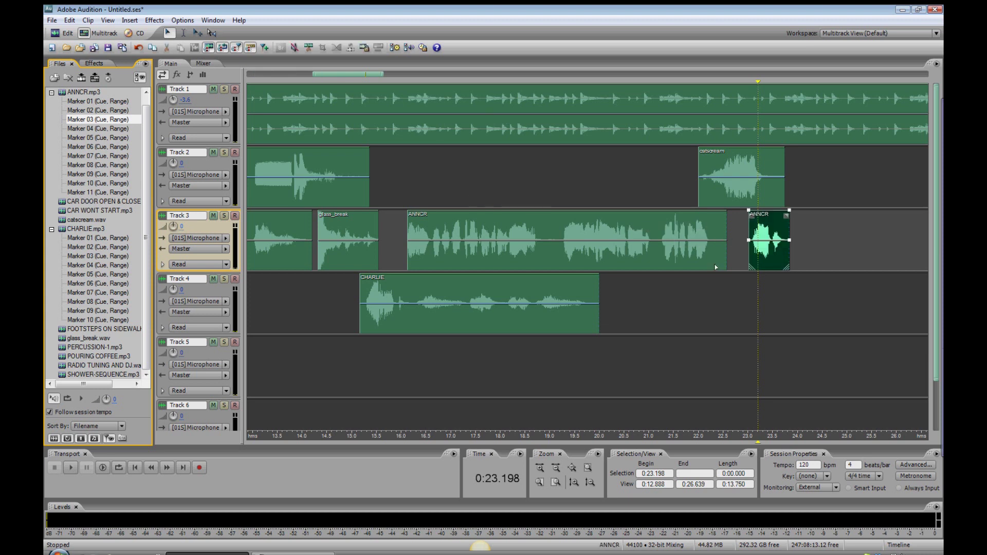
pyautogui.click(683, 308)
pyautogui.press('space')
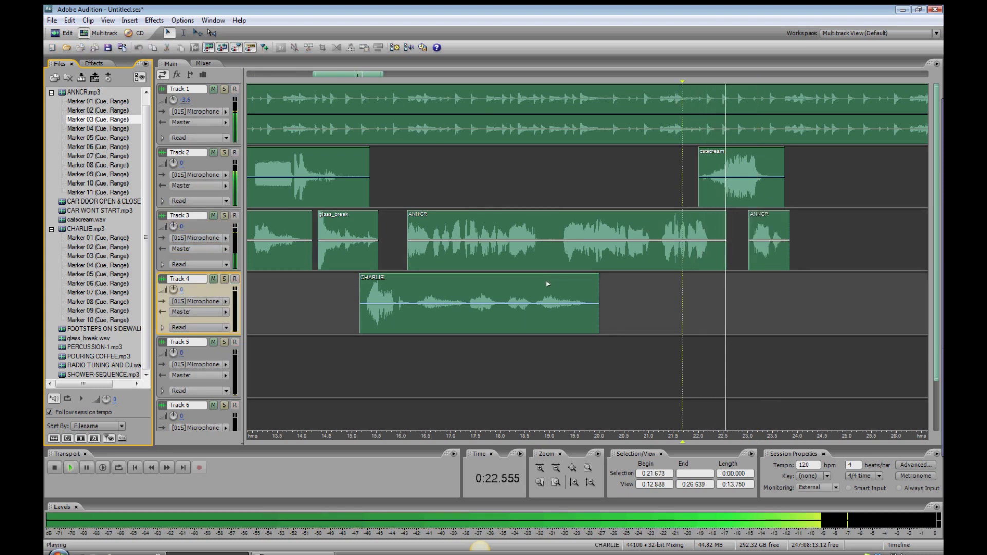
pyautogui.press('space')
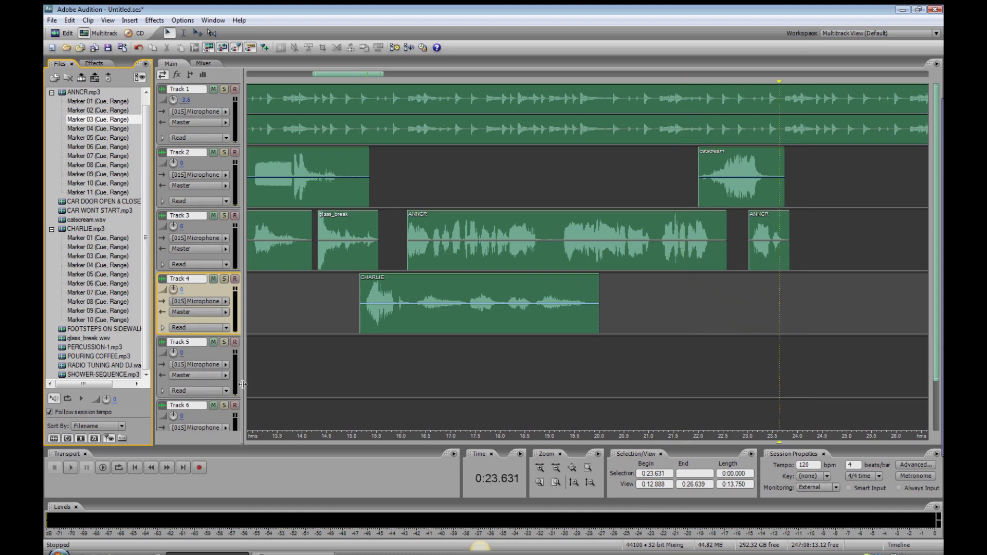
# - Add CHARLIE Marker 04 on Track 4 and audition it from 23.1 s
pyautogui.moveTo(96, 268)
pyautogui.mouseDown()
pyautogui.moveTo(855, 337)
pyautogui.moveTo(801, 272)
pyautogui.moveTo(802, 287)
pyautogui.moveTo(785, 287)
pyautogui.mouseUp()
pyautogui.click(755, 309)
pyautogui.press('space')
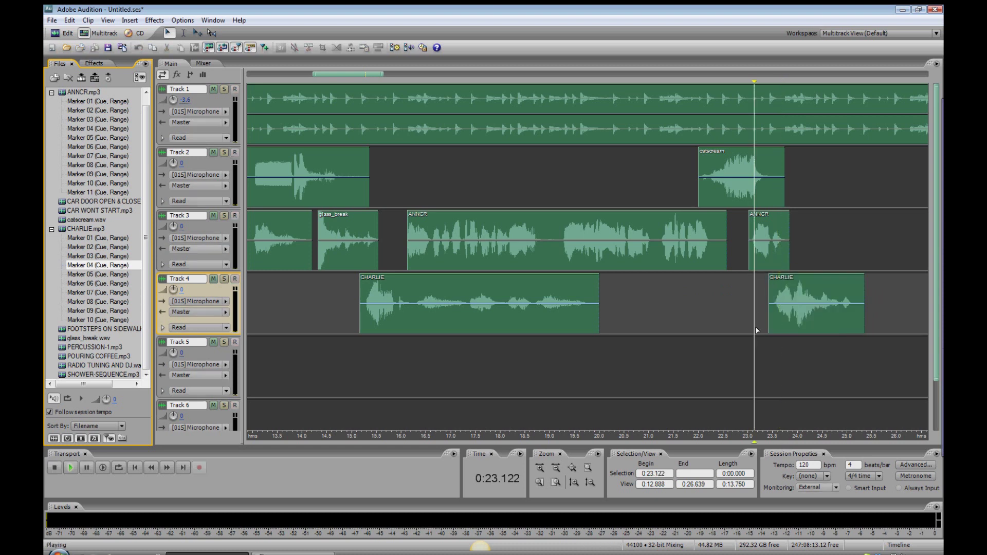
pyautogui.click(850, 238)
pyautogui.press('space')
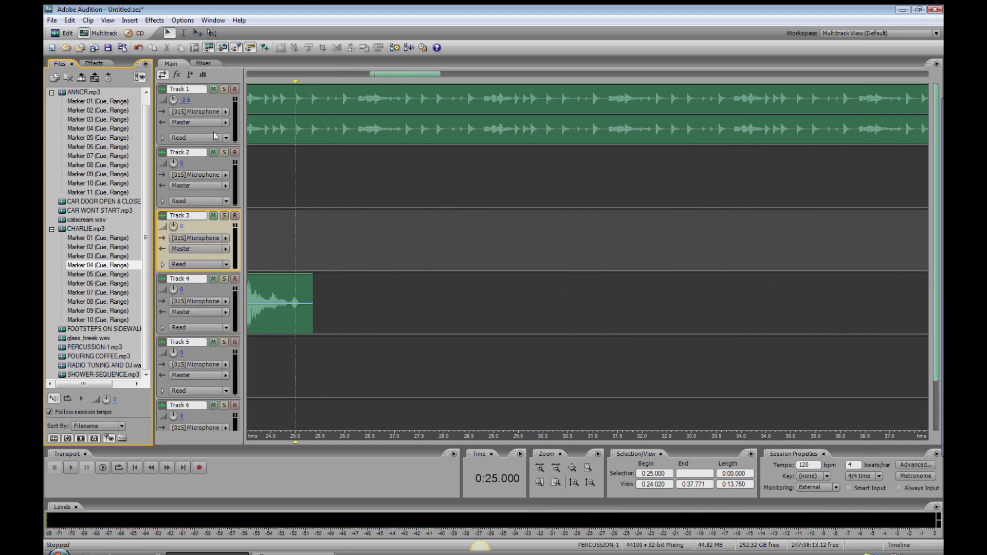
# - Add ANNCR Marker 04 on Track 3 and preview from 24.3 s
pyautogui.moveTo(107, 129)
pyautogui.mouseDown()
pyautogui.moveTo(137, 127)
pyautogui.moveTo(296, 200)
pyautogui.moveTo(294, 223)
pyautogui.moveTo(320, 232)
pyautogui.mouseUp()
pyautogui.click(258, 231)
pyautogui.press('space')
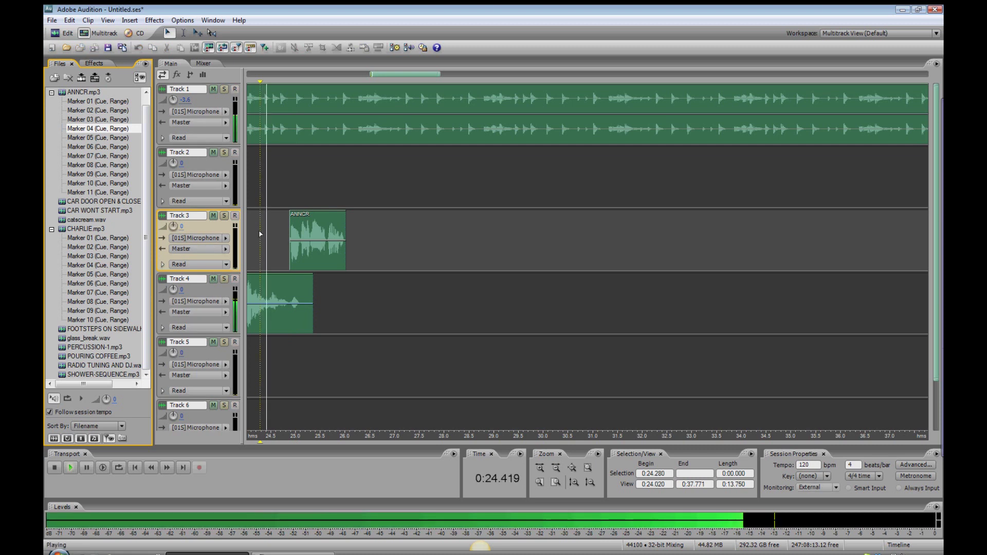
# - Place POURING COFFEE.mp3 on Track 2 near 25.7 s and preview from 25.4 s
pyautogui.click(331, 189)
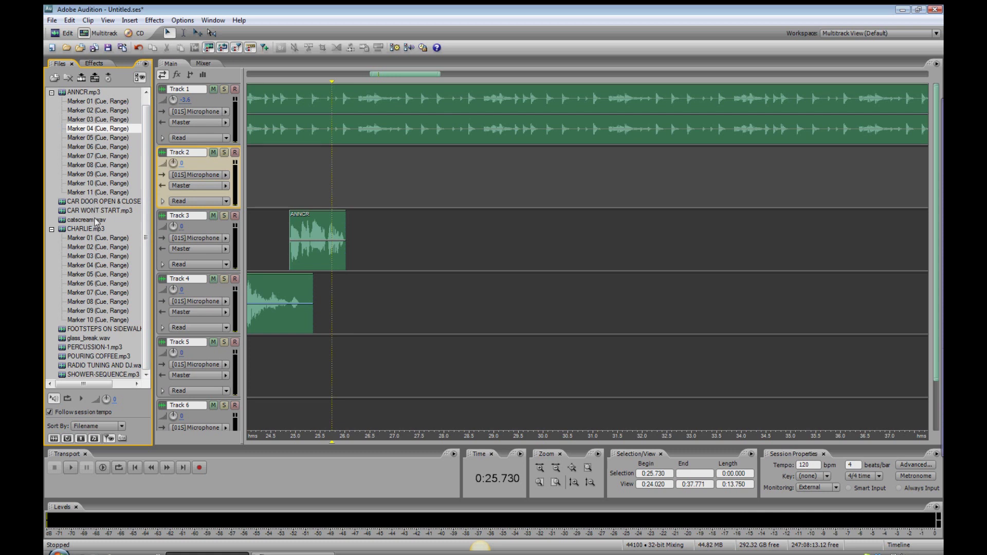
pyautogui.moveTo(116, 361); pyautogui.dragTo(332, 194)
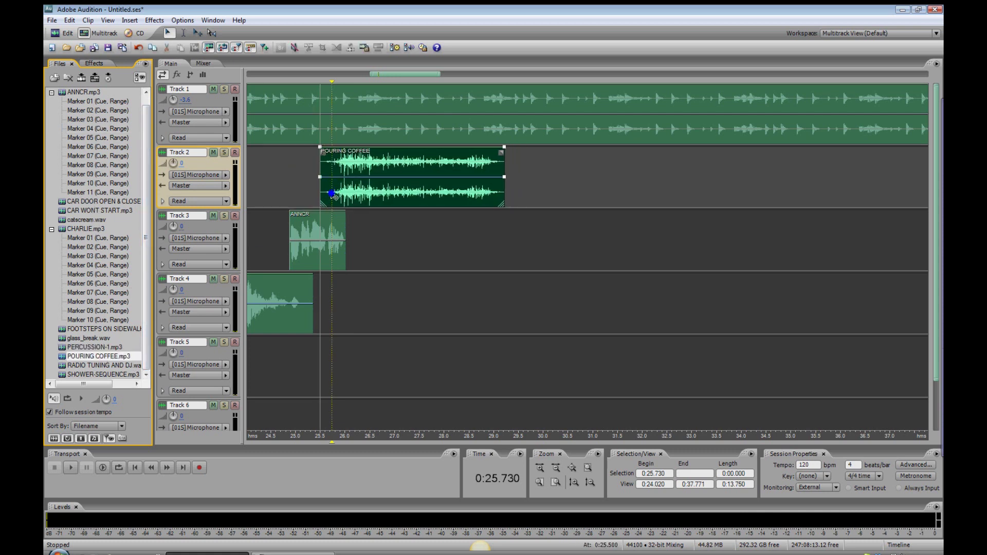
pyautogui.click(311, 192)
pyautogui.press('space')
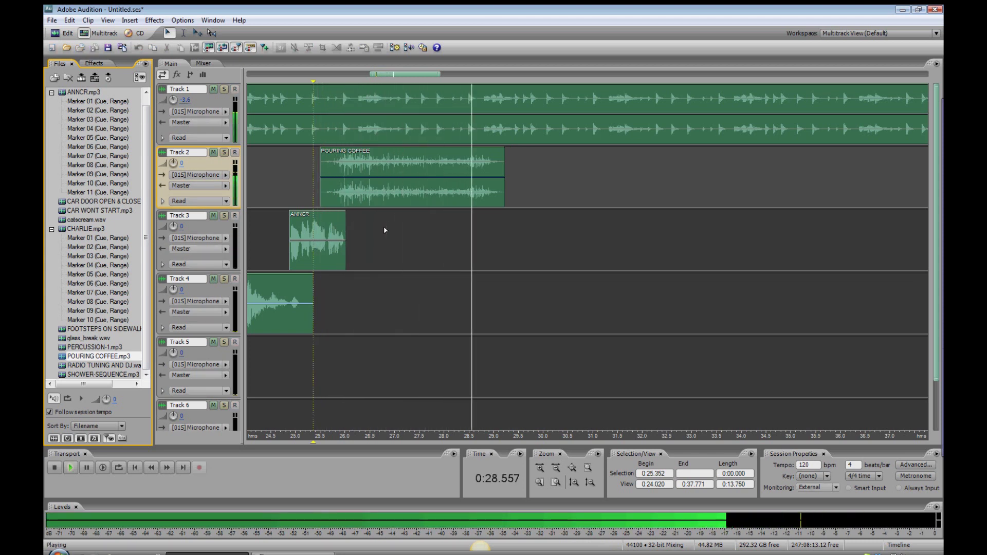
pyautogui.press('space')
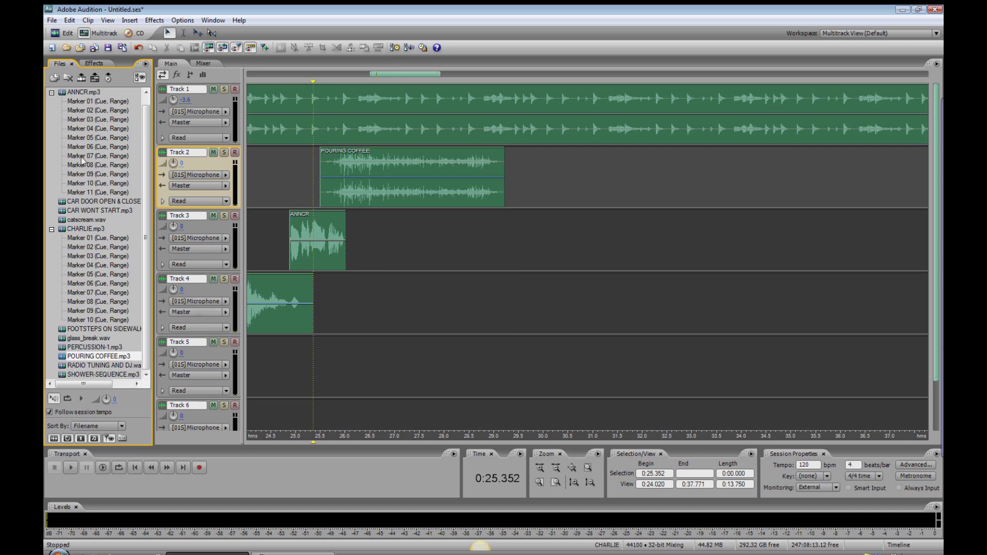
# - Add ANNCR Marker 05 on Track 3 and preview from 27.4 s
pyautogui.moveTo(90, 137); pyautogui.dragTo(434, 231)
pyautogui.click(415, 307)
pyautogui.press('space')
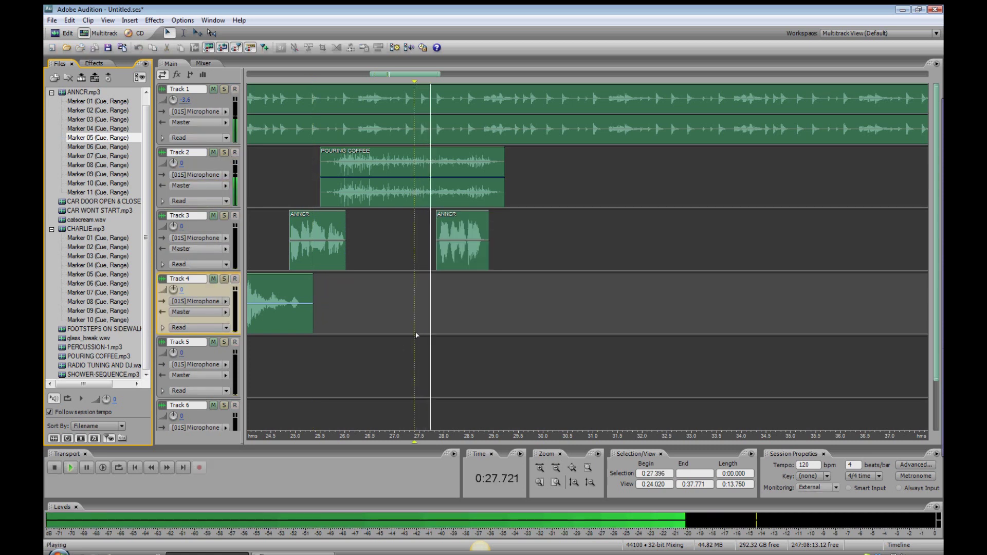
pyautogui.press('space')
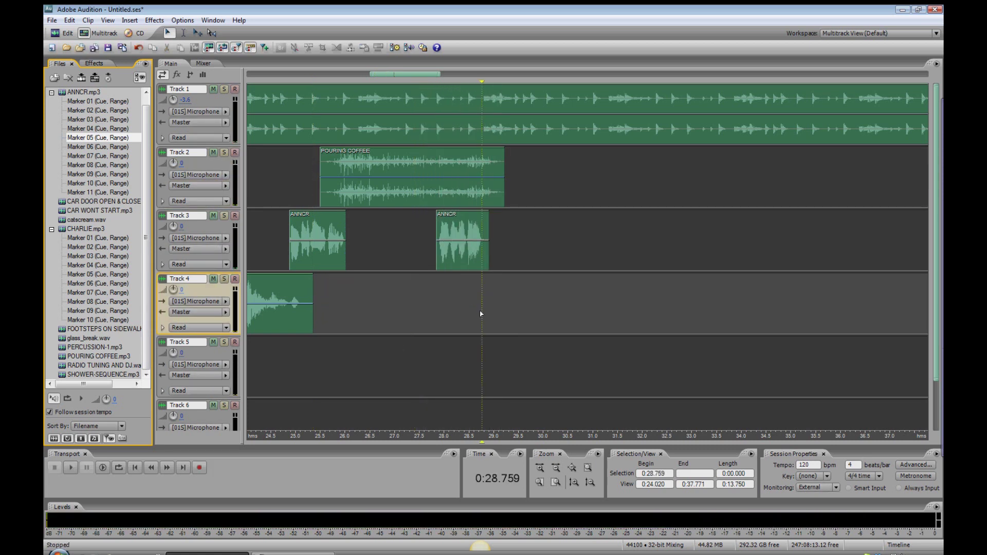
# - Add CHARLIE Marker 05 on Track 4, shift it slightly later, and preview from 28.2 s
pyautogui.moveTo(109, 278)
pyautogui.mouseDown()
pyautogui.moveTo(524, 328)
pyautogui.moveTo(490, 289)
pyautogui.mouseUp()
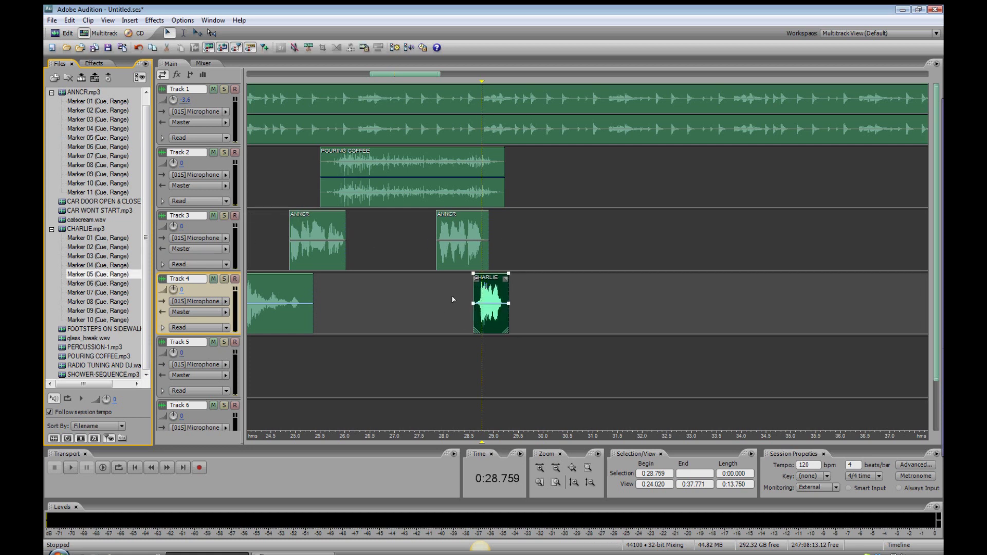
pyautogui.click(452, 302)
pyautogui.press('space')
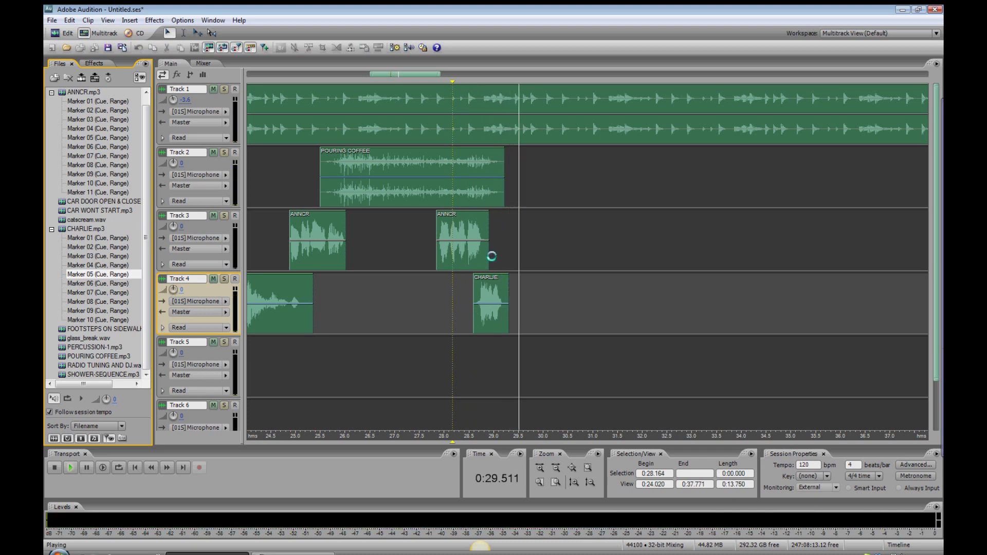
pyautogui.press('space')
pyautogui.moveTo(488, 282); pyautogui.dragTo(492, 282)
pyautogui.press('space')
pyautogui.press('space')
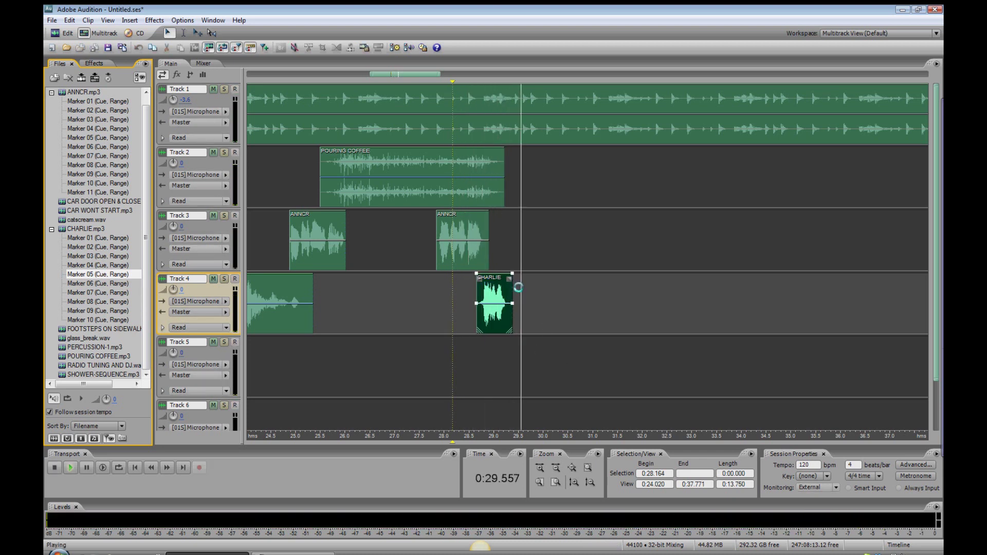
# - Add ANNCR Marker 06 on Track 3 at 29.2 s and ANNCR Marker 07 on Track 2 at 30 s
pyautogui.click(504, 259)
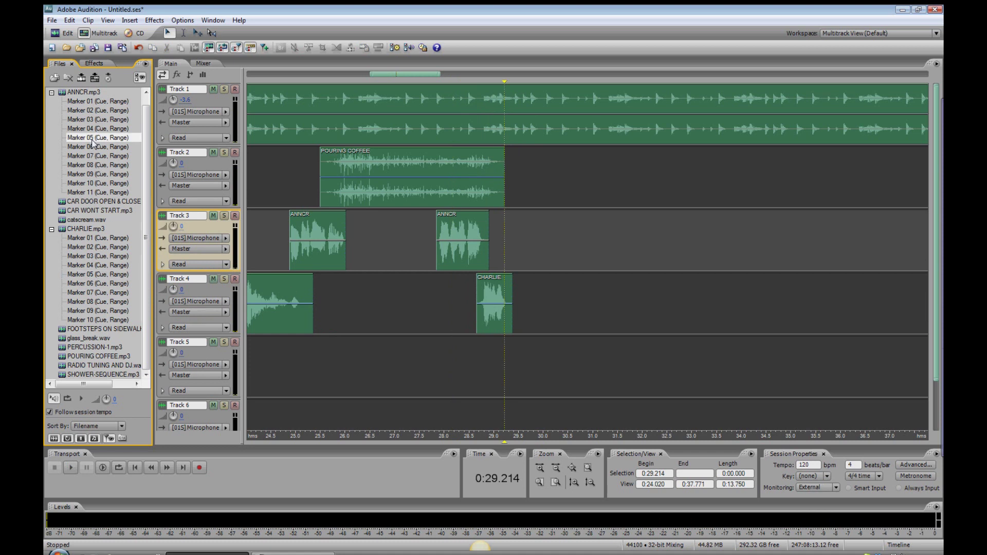
pyautogui.moveTo(92, 149)
pyautogui.mouseDown()
pyautogui.moveTo(576, 315)
pyautogui.moveTo(509, 228)
pyautogui.moveTo(507, 241)
pyautogui.mouseUp()
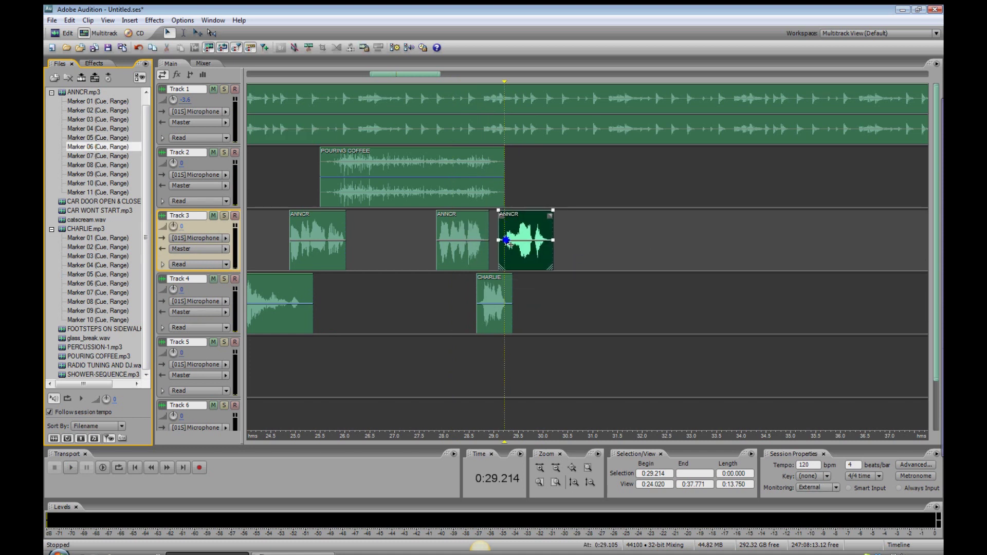
pyautogui.click(464, 304)
pyautogui.press('space')
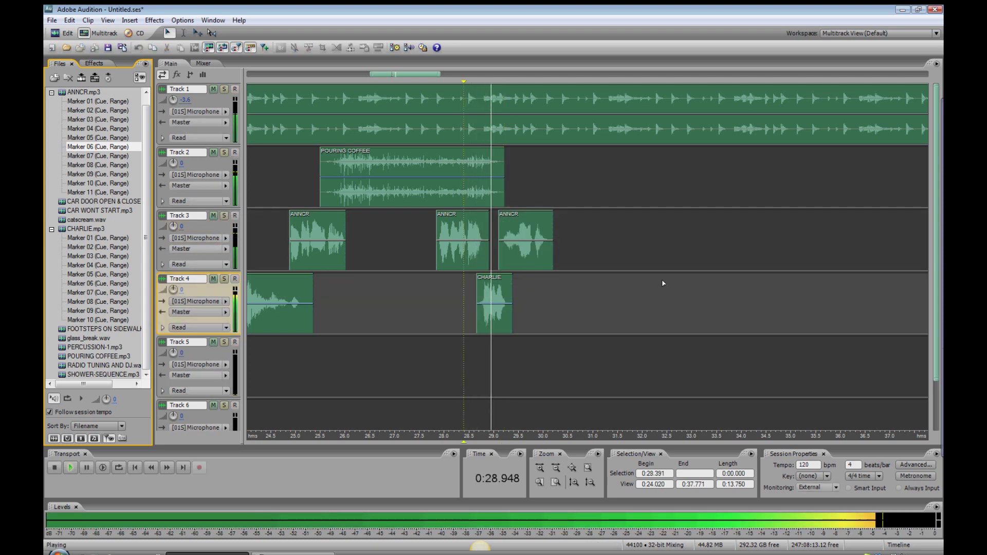
pyautogui.press('space')
pyautogui.click(543, 194)
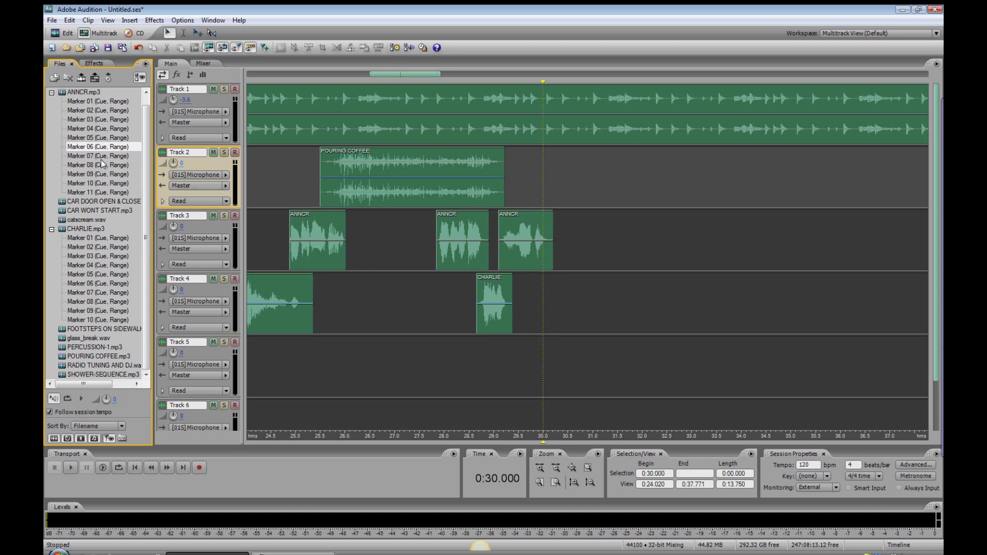
pyautogui.moveTo(101, 157)
pyautogui.mouseDown()
pyautogui.moveTo(205, 148)
pyautogui.moveTo(524, 196)
pyautogui.moveTo(585, 183)
pyautogui.mouseUp()
# - Add CHARLIE Marker 06 on Track 3 at about 31.8 s and preview from 29.8 s
pyautogui.click(519, 190)
pyautogui.press('space')
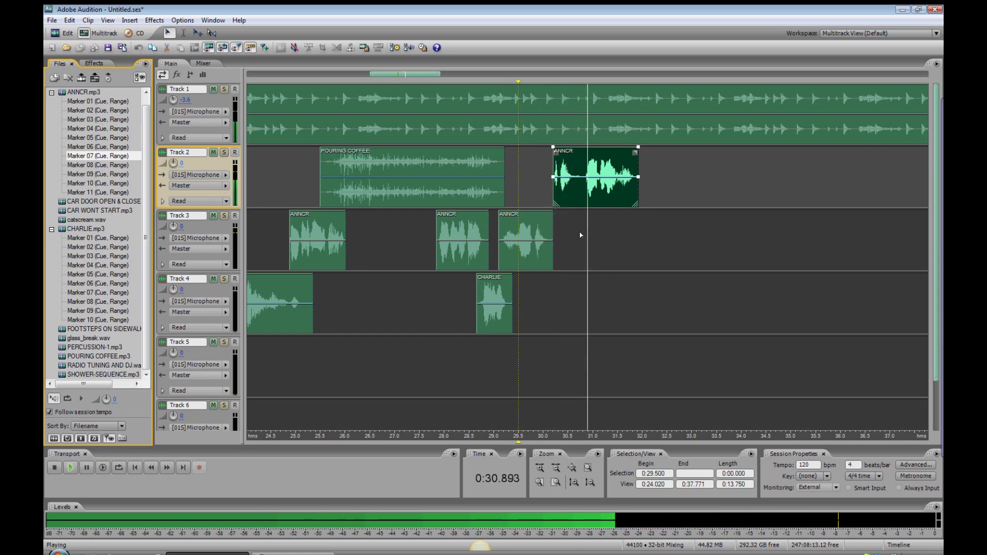
pyautogui.click(631, 242)
pyautogui.press('space')
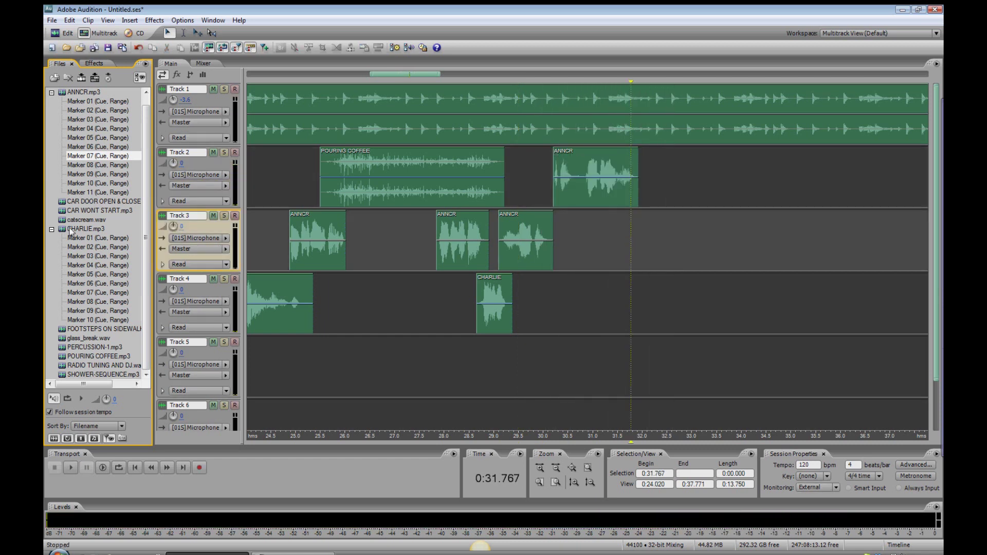
pyautogui.moveTo(105, 286)
pyautogui.mouseDown()
pyautogui.moveTo(371, 214)
pyautogui.moveTo(615, 238)
pyautogui.moveTo(635, 227)
pyautogui.moveTo(613, 226)
pyautogui.mouseUp()
pyautogui.click(534, 332)
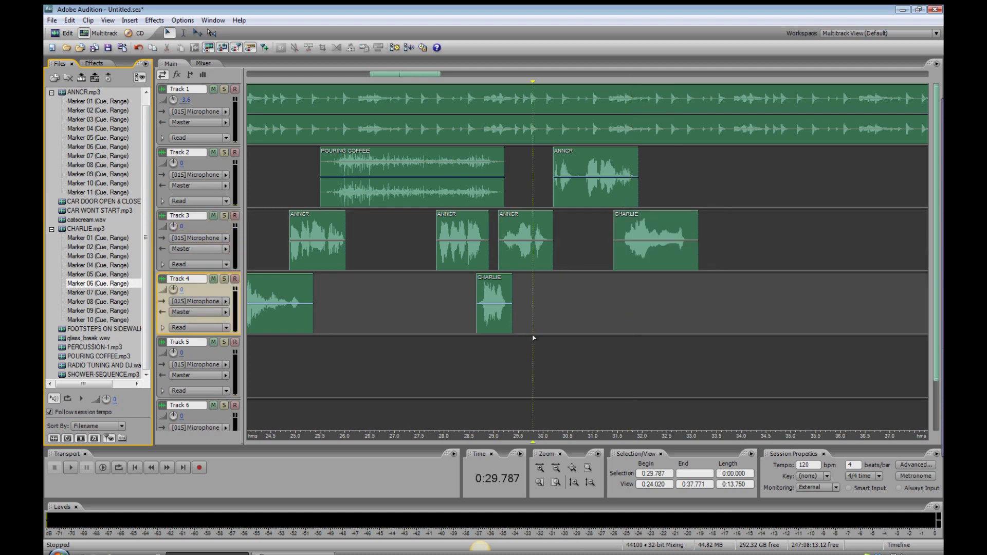
pyautogui.press('space')
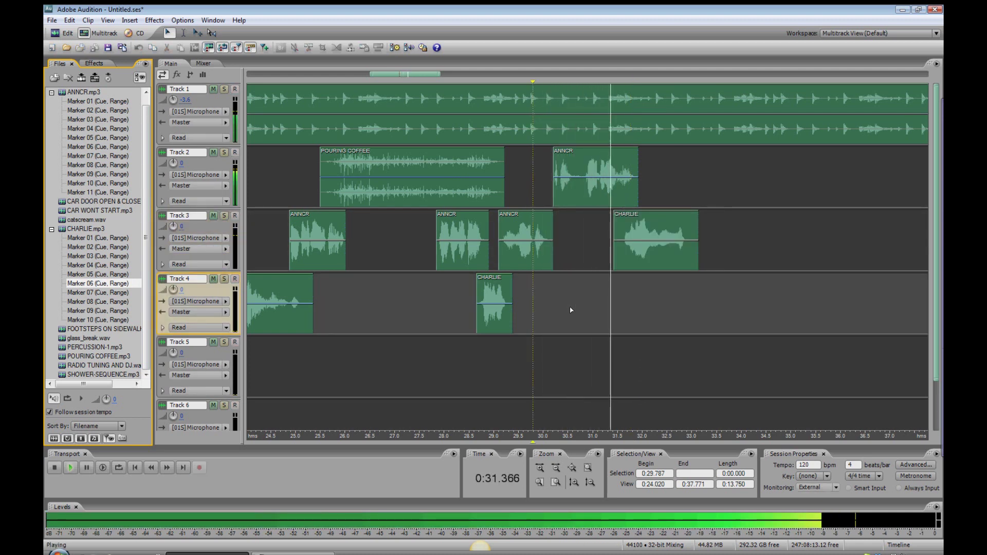
# - Add the next announcer line on Track 2 at about 32.8 s and listen to it
pyautogui.click(683, 201)
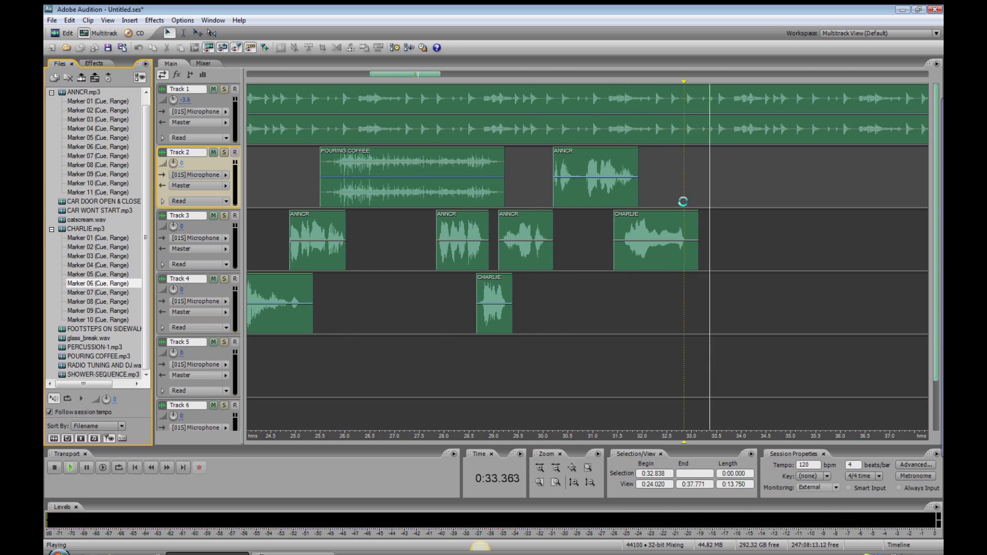
pyautogui.press('space')
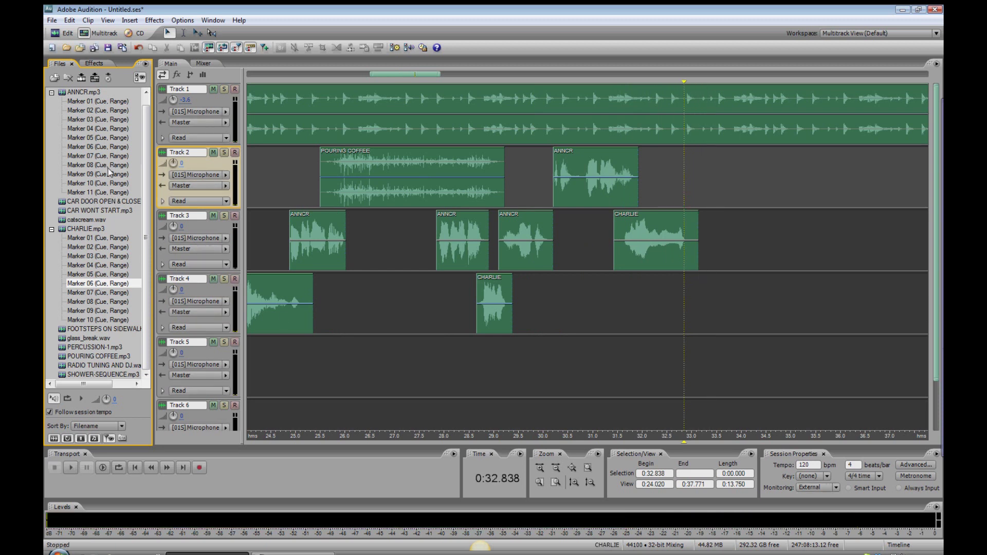
pyautogui.moveTo(108, 167)
pyautogui.mouseDown()
pyautogui.moveTo(175, 128)
pyautogui.moveTo(452, 194)
pyautogui.moveTo(688, 193)
pyautogui.mouseUp()
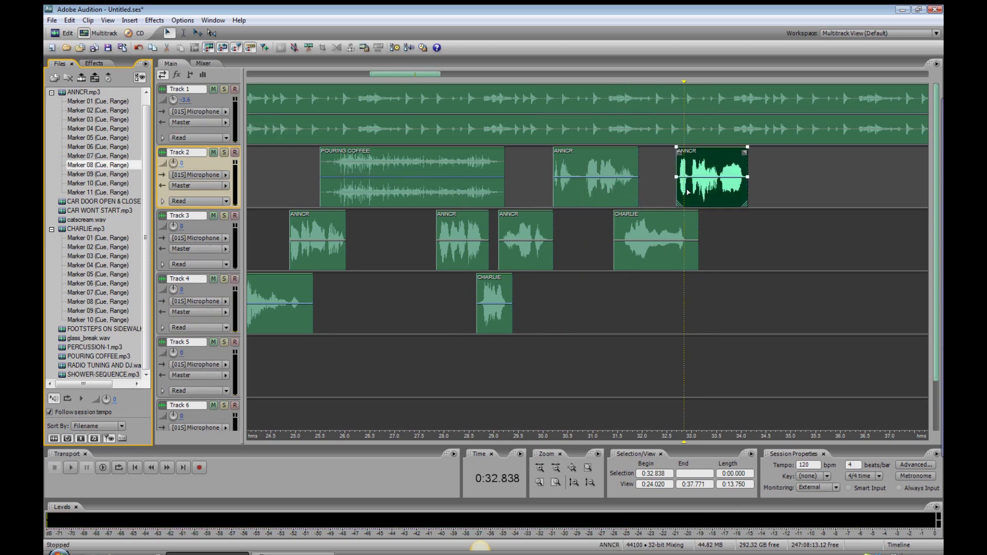
pyautogui.click(667, 191)
pyautogui.press('space')
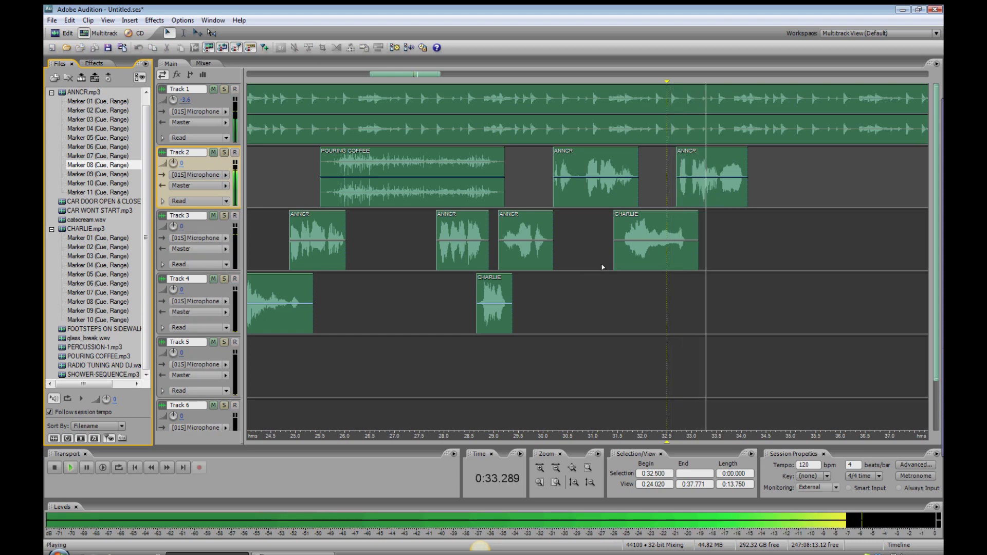
pyautogui.press('space')
pyautogui.click(655, 315)
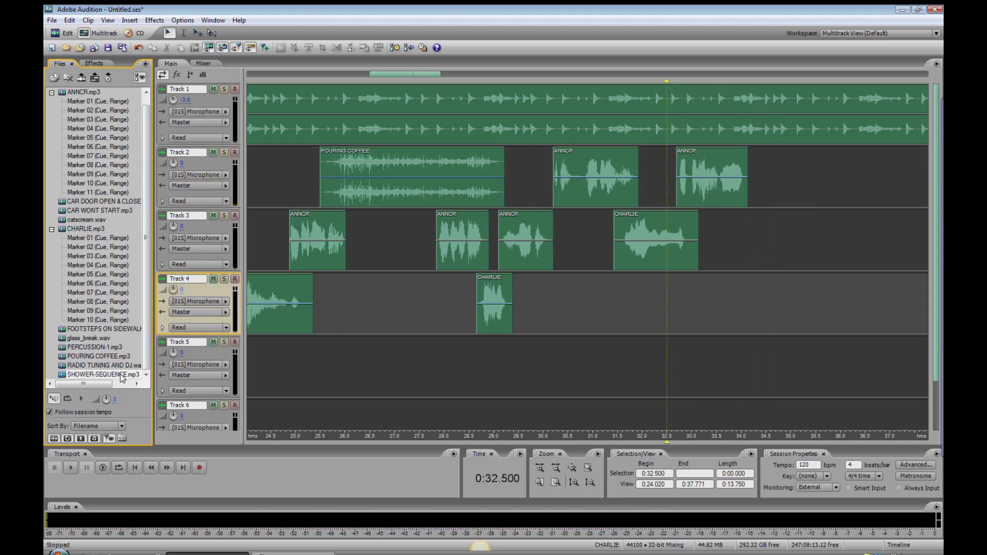
# - Place SHOWER-SEQUENCE.mp3 on Track 4 around 33 s and preview it from 33.3 s
pyautogui.moveTo(121, 375); pyautogui.dragTo(737, 294)
pyautogui.click(709, 359)
pyautogui.press('space')
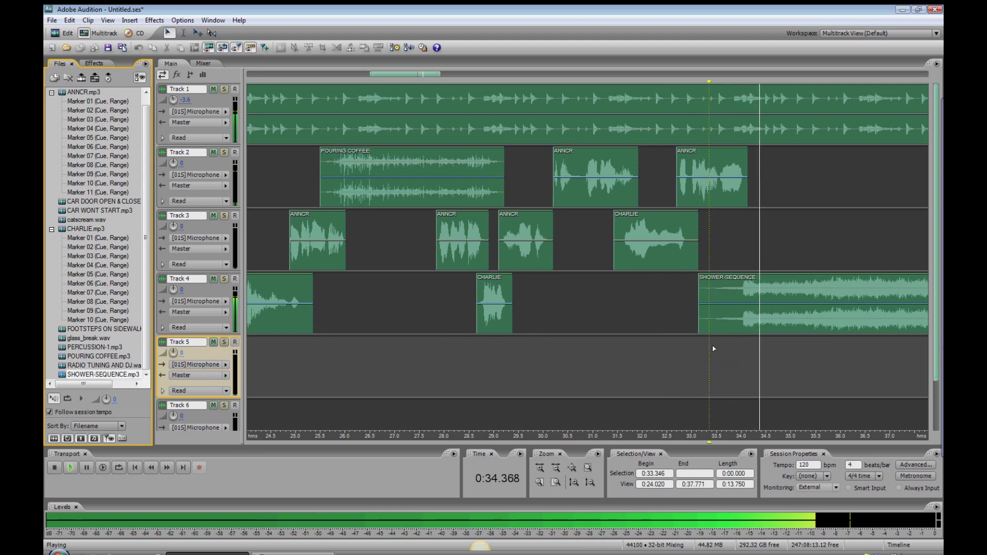
pyautogui.press('-')
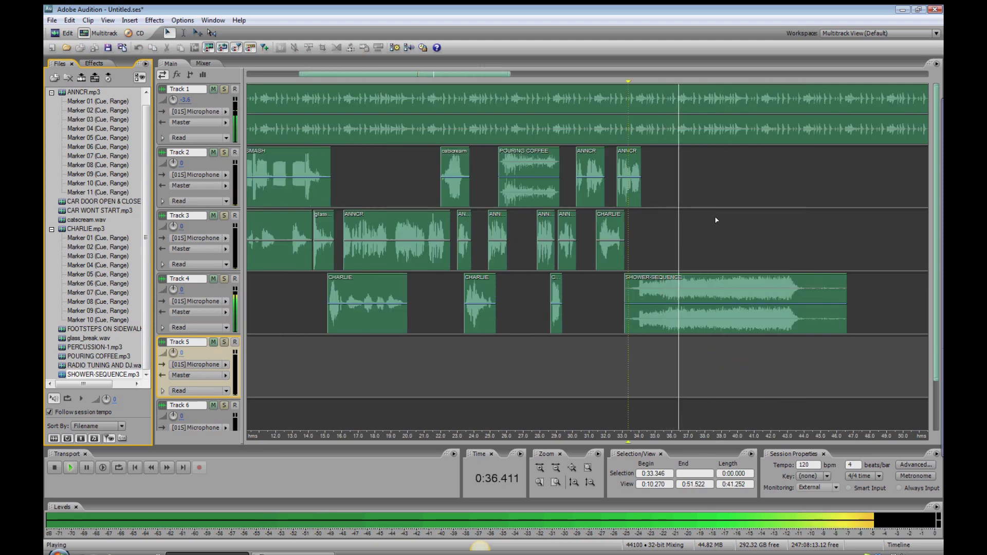
pyautogui.press('space')
# - Add CHARLIE Marker 07 on Track 3 near 37 s and preview from 33.5 s
pyautogui.click(695, 226)
pyautogui.moveTo(109, 293)
pyautogui.mouseDown()
pyautogui.moveTo(272, 237)
pyautogui.moveTo(659, 232)
pyautogui.mouseUp()
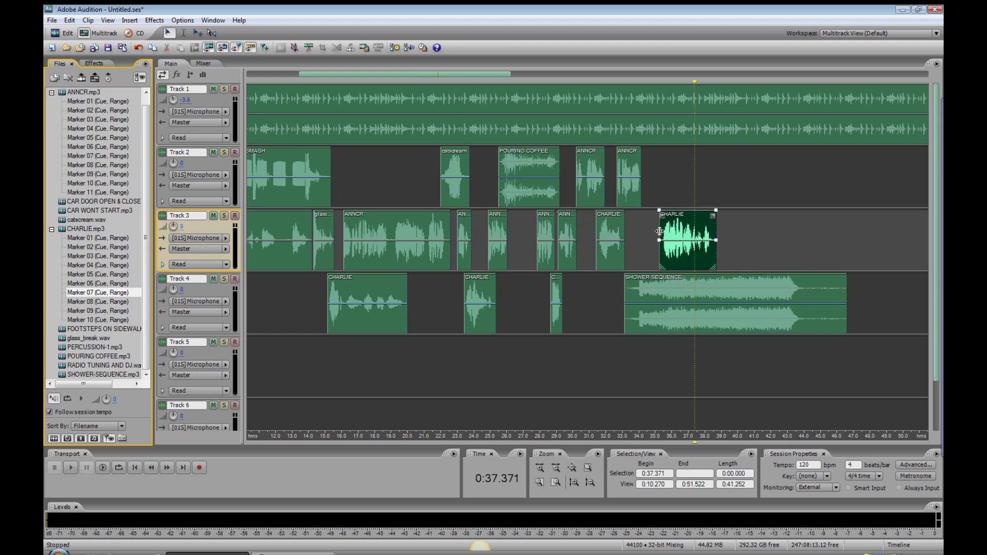
pyautogui.click(632, 364)
pyautogui.press('space')
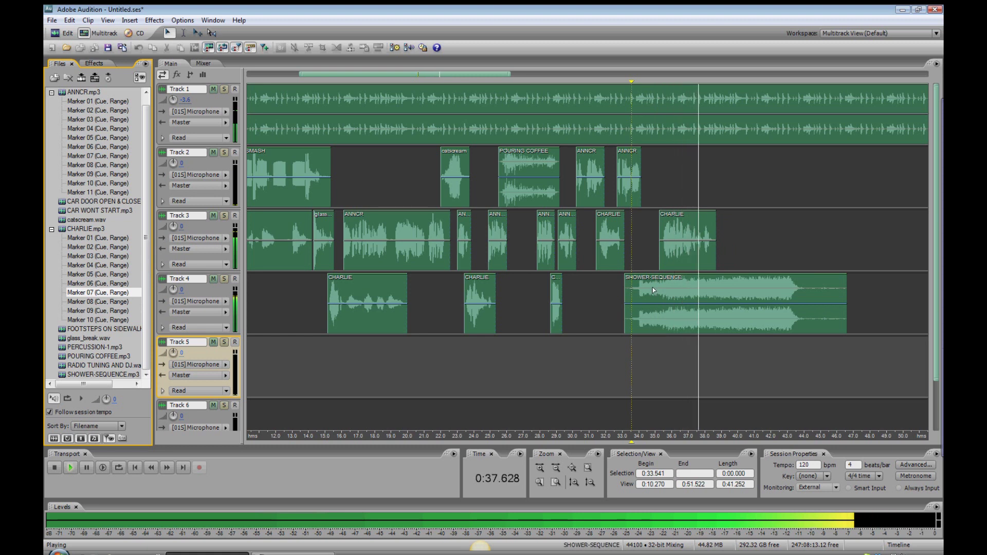
pyautogui.press('space')
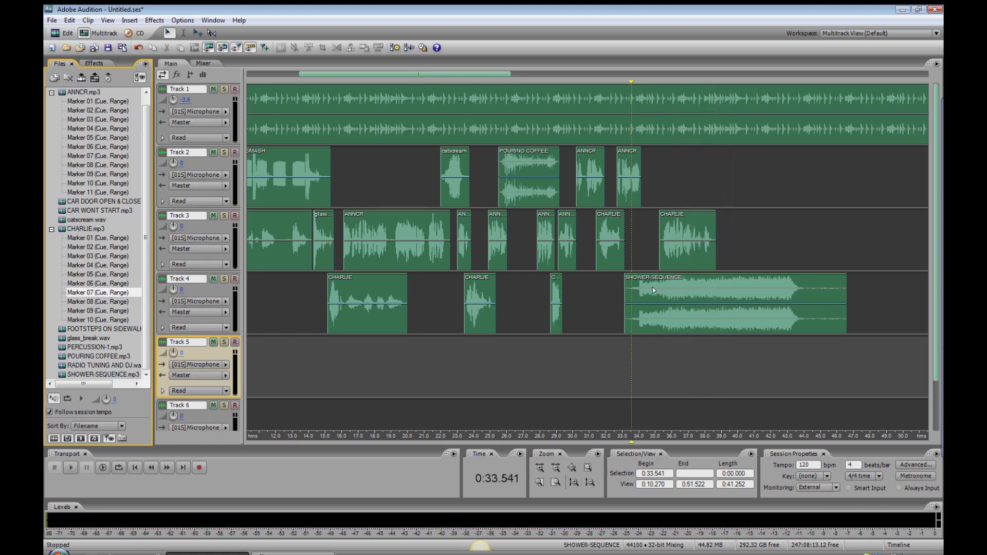
pyautogui.click(653, 291)
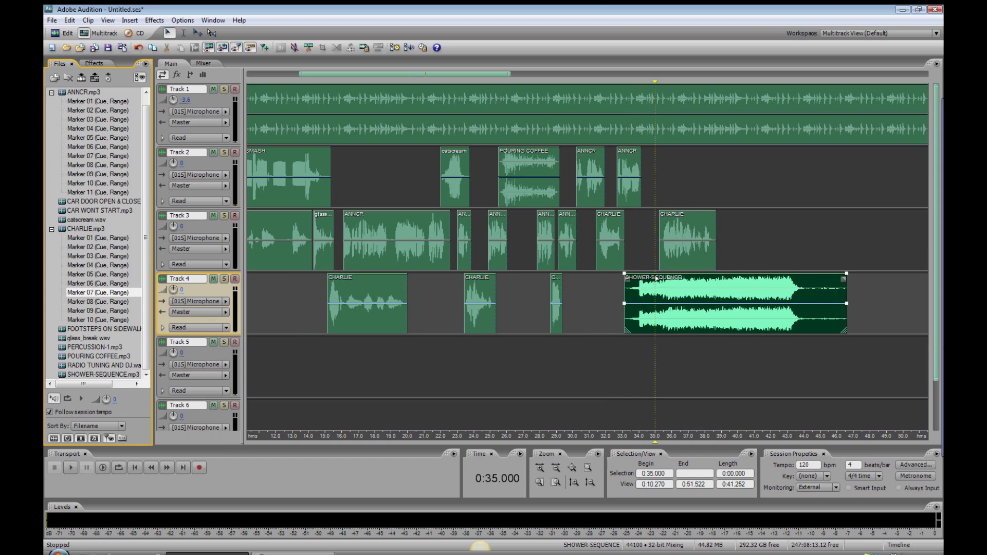
# - Pull the shower clip's volume envelope down, with a keyframe at -4.8 dB, and listen
pyautogui.moveTo(666, 280); pyautogui.dragTo(665, 298)
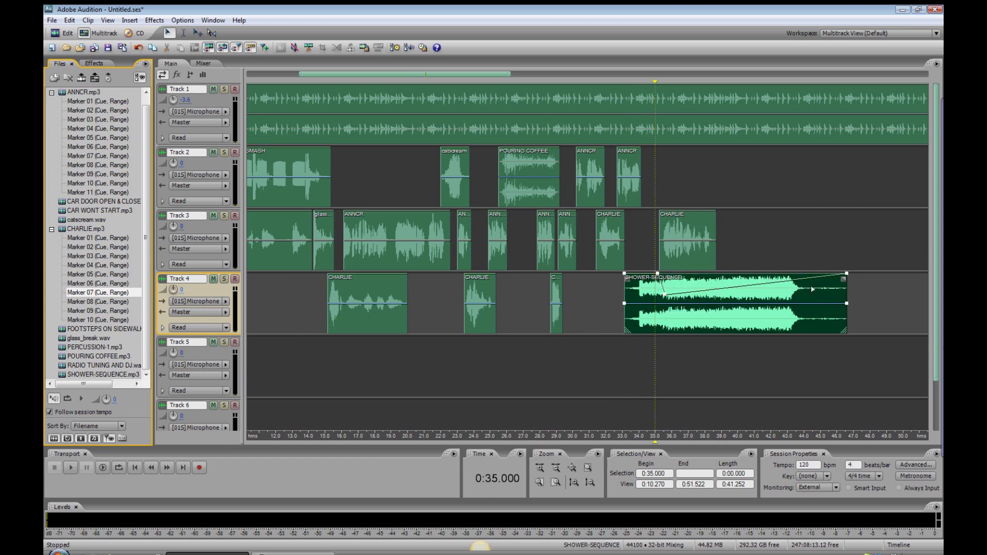
pyautogui.moveTo(848, 278); pyautogui.dragTo(847, 299)
pyautogui.moveTo(678, 301); pyautogui.dragTo(682, 303)
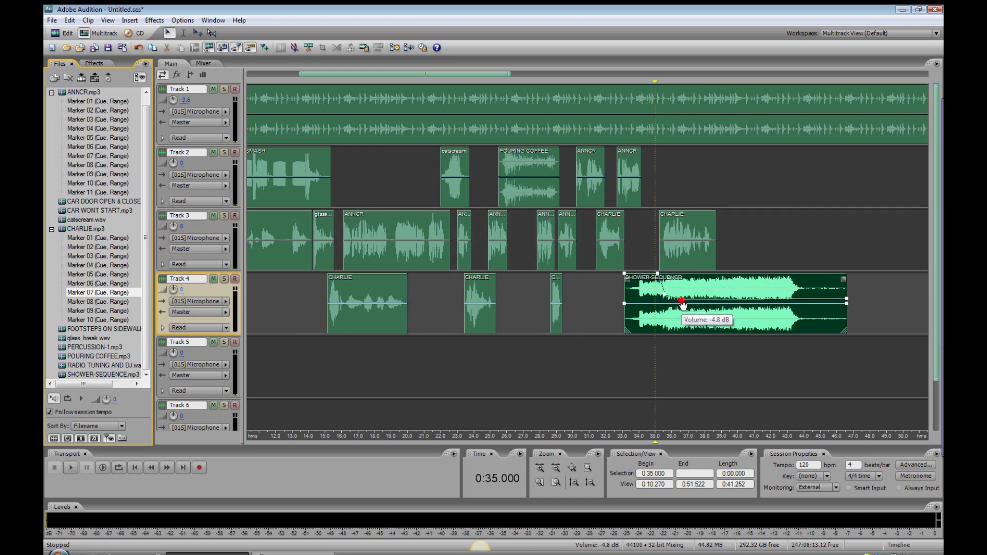
pyautogui.press('space')
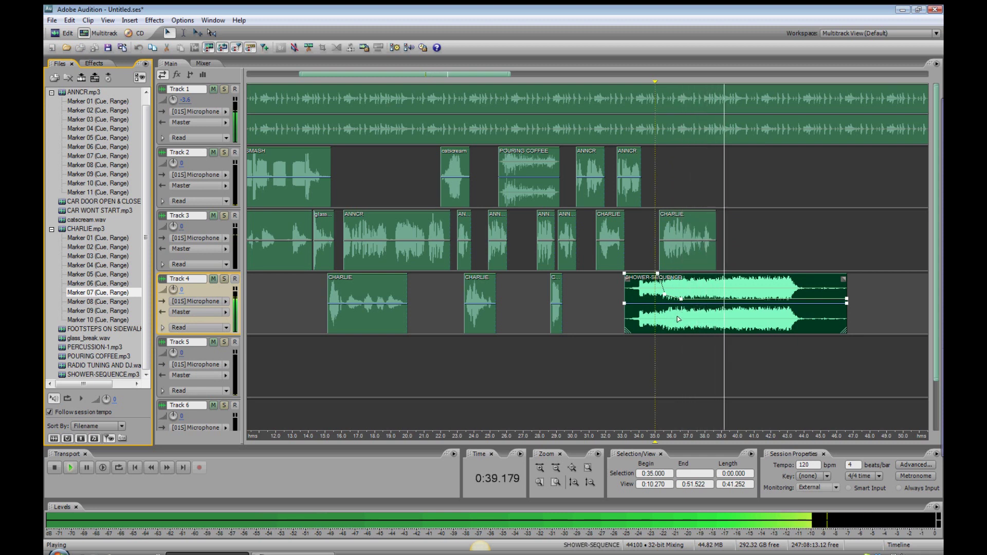
pyautogui.press('space')
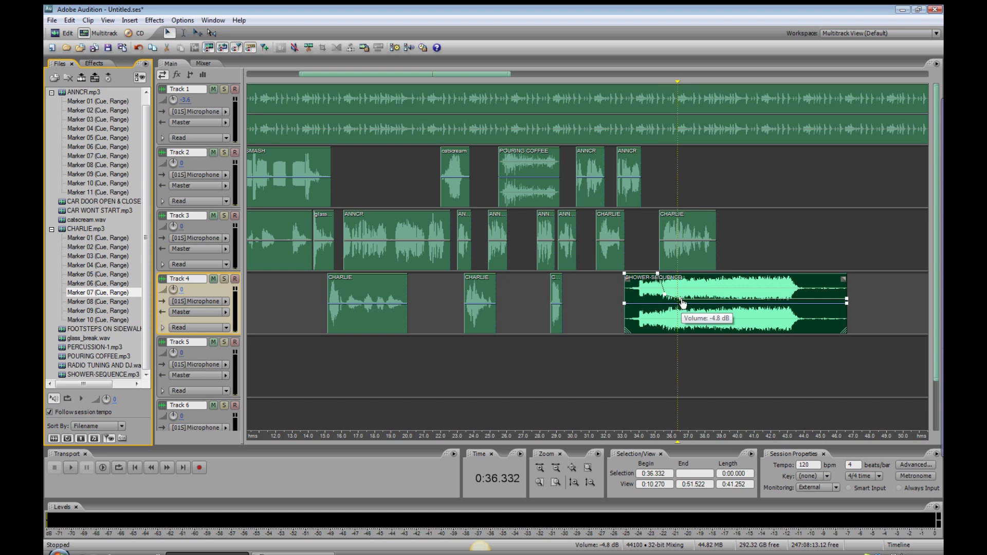
# - Deepen the dip to -12 dB, end at about -9.3 dB, and preview from 35 s
pyautogui.moveTo(683, 303)
pyautogui.mouseDown()
pyautogui.moveTo(679, 323)
pyautogui.moveTo(675, 312)
pyautogui.mouseUp()
pyautogui.moveTo(848, 300); pyautogui.dragTo(846, 318)
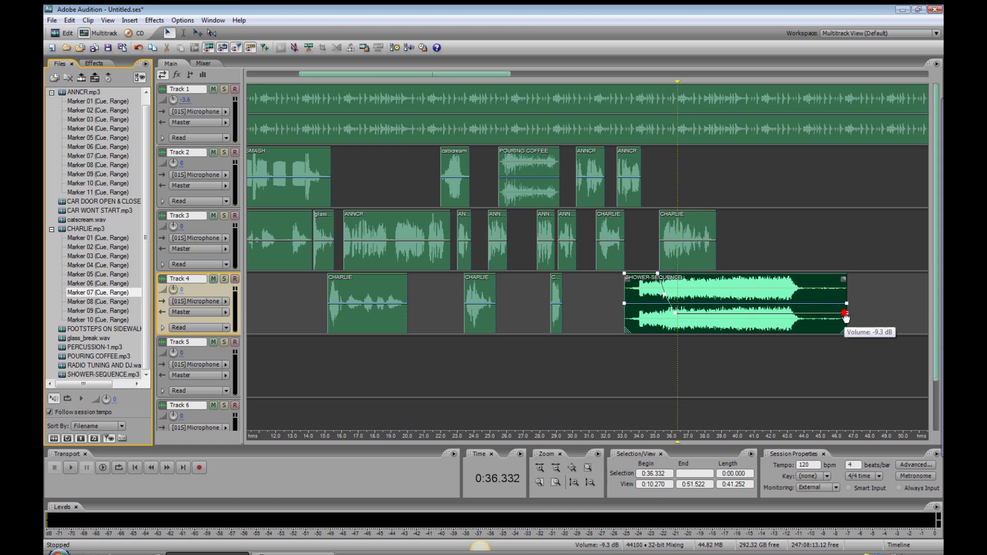
pyautogui.click(655, 346)
pyautogui.press('space')
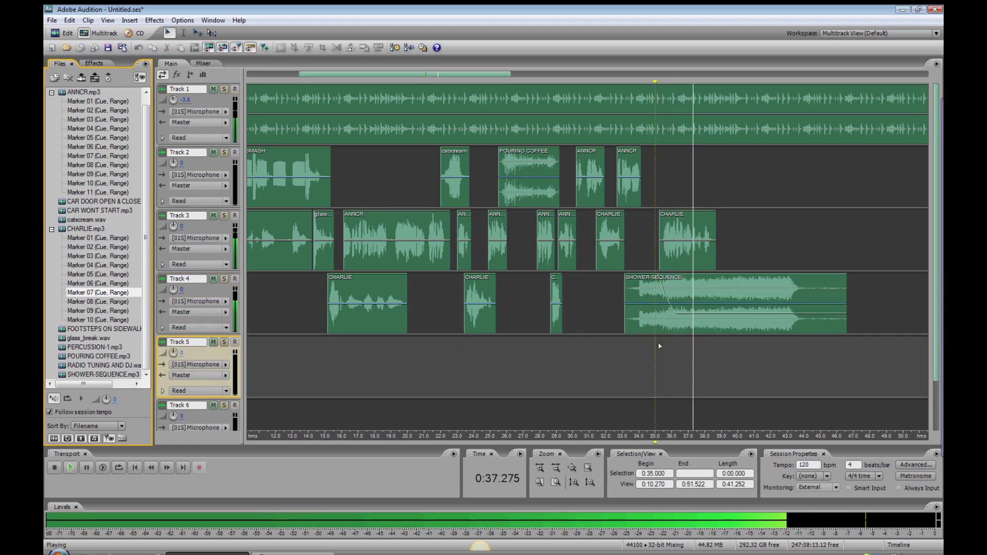
pyautogui.press('space')
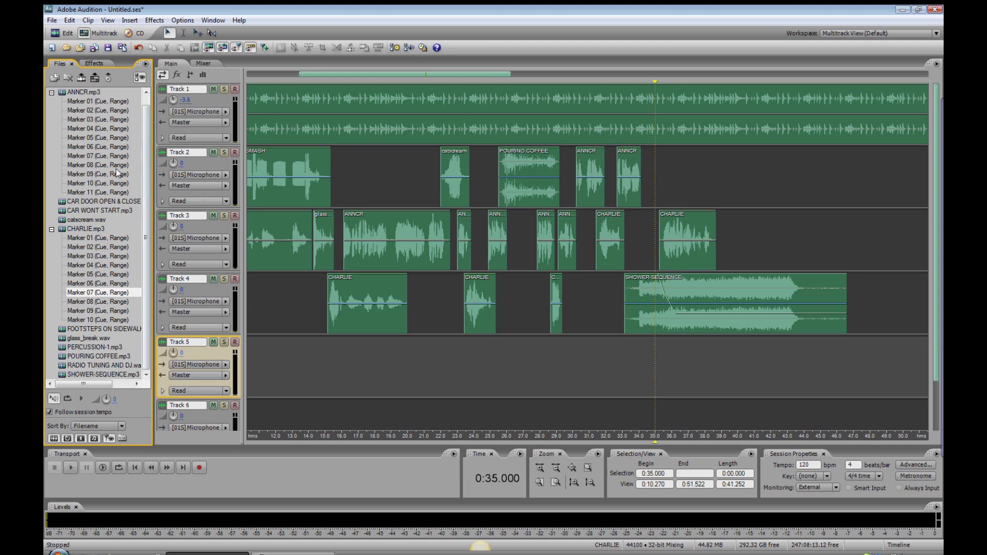
# - Place ANNCR Marker 09 on Track 2 at 38 s and play it back
pyautogui.moveTo(99, 176)
pyautogui.mouseDown()
pyautogui.moveTo(458, 125)
pyautogui.moveTo(630, 199)
pyautogui.moveTo(727, 197)
pyautogui.mouseUp()
pyautogui.click(707, 193)
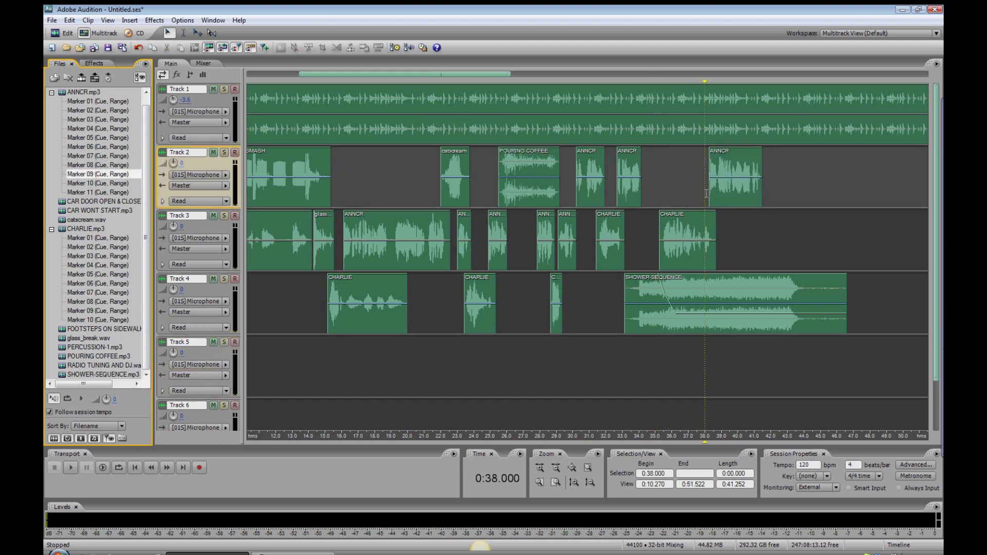
pyautogui.press('space')
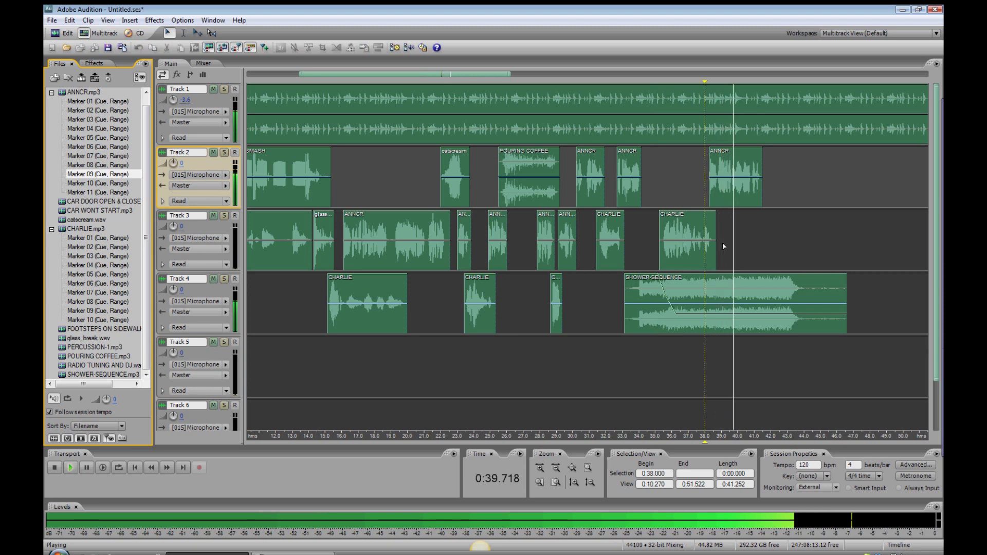
pyautogui.click(756, 232)
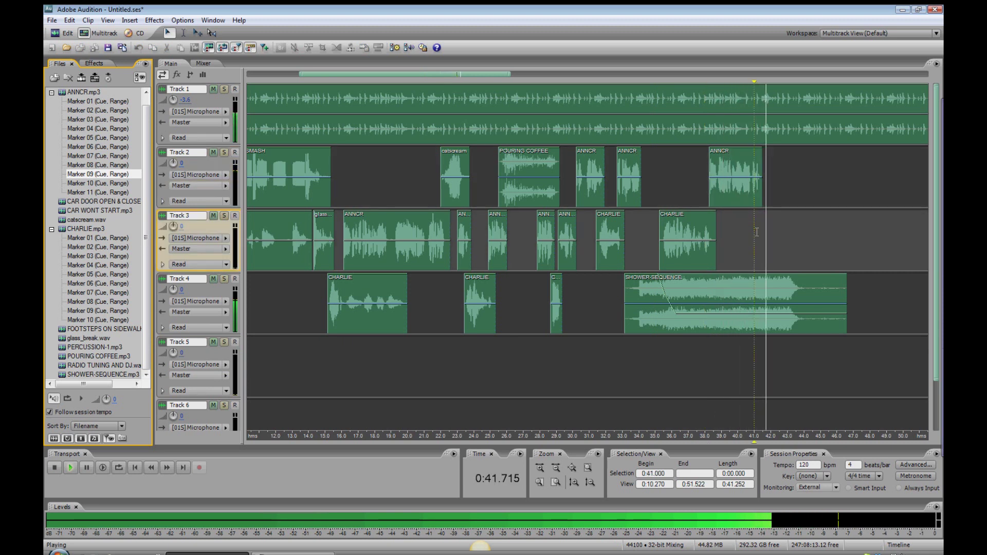
pyautogui.press('space')
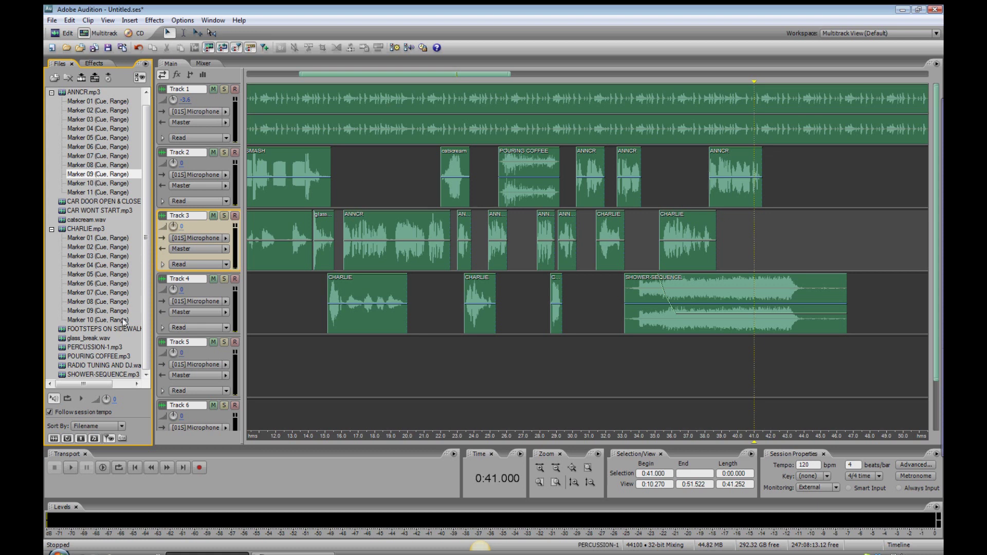
# - Add CHARLIE Marker 08 to Track 3 near 41 s and preview it from about 40.4 s
pyautogui.moveTo(94, 302)
pyautogui.mouseDown()
pyautogui.moveTo(121, 285)
pyautogui.moveTo(870, 311)
pyautogui.moveTo(763, 239)
pyautogui.mouseUp()
pyautogui.click(744, 239)
pyautogui.press('space')
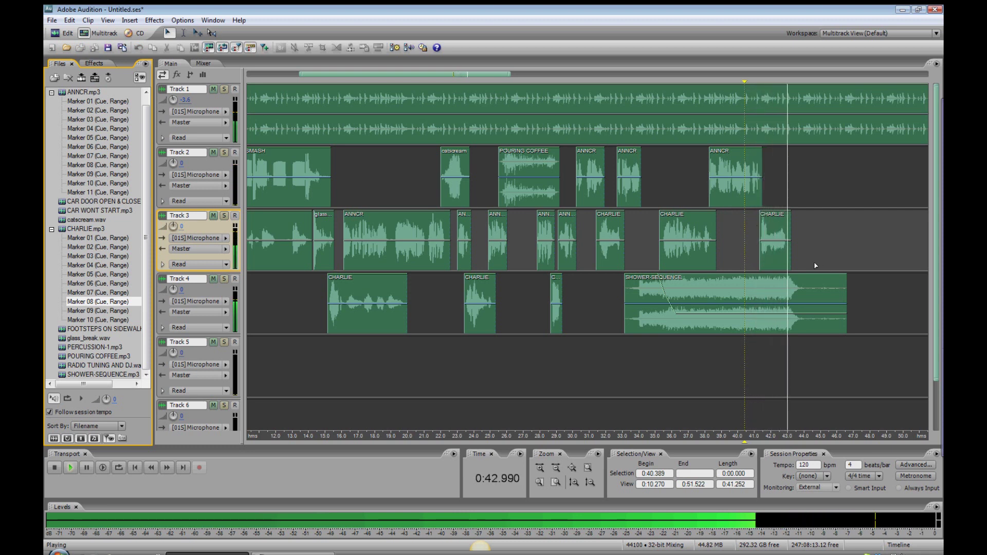
pyautogui.press('space')
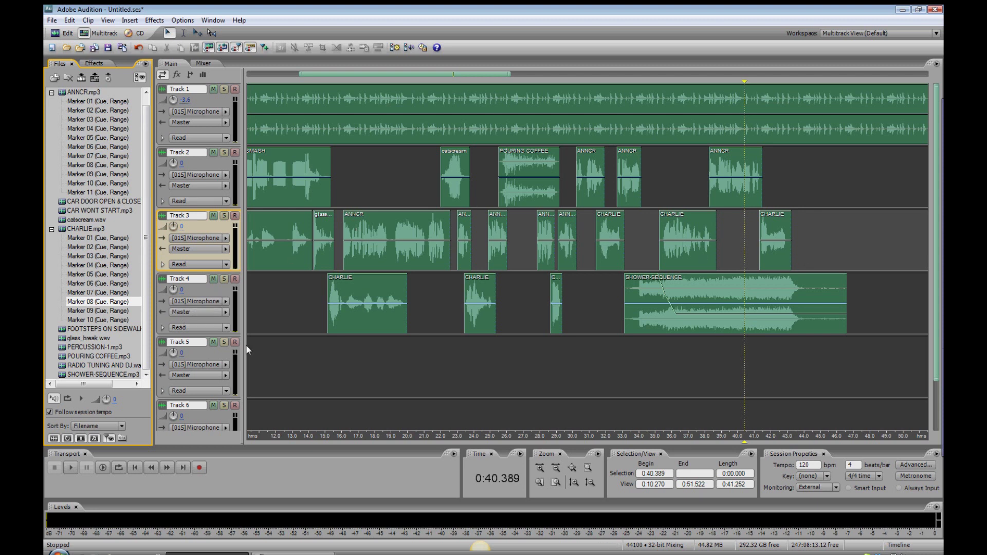
# - Place RADIO TUNING AND DJ.wav on Track 2 at about 42.4 s and preview its entry
pyautogui.moveTo(97, 370); pyautogui.dragTo(787, 202)
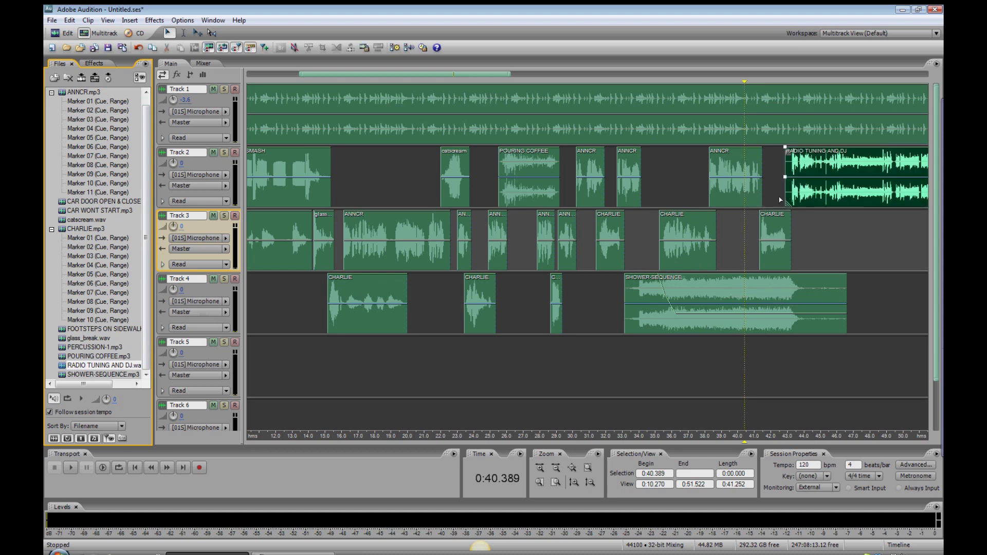
pyautogui.click(777, 202)
pyautogui.press('space')
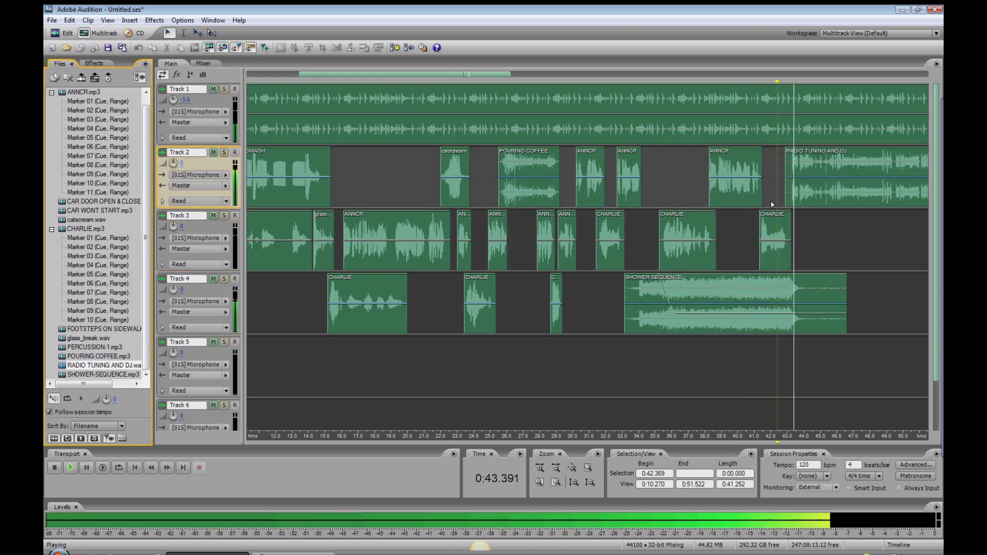
pyautogui.press('space')
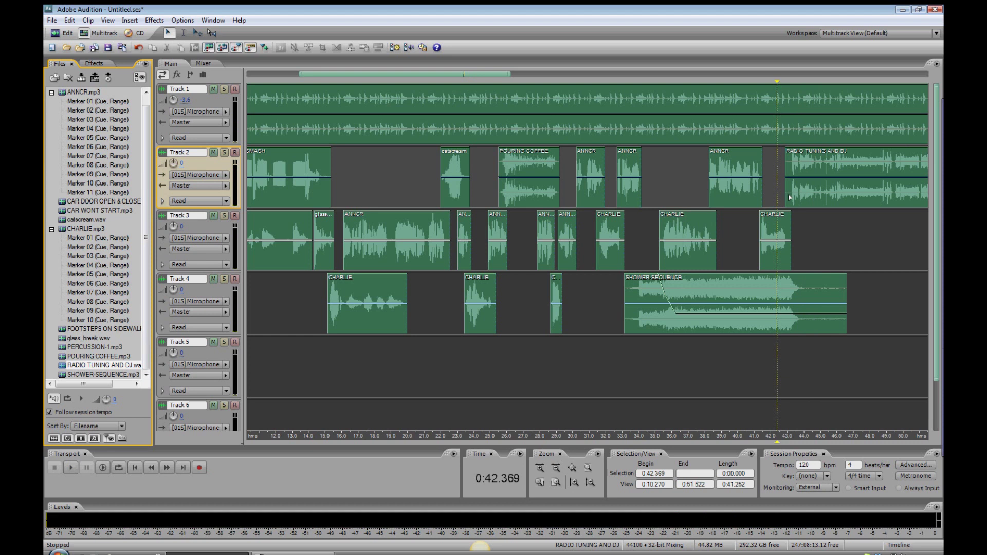
# - Nudge the radio effect slightly later twice, checking the timing by playback each time
pyautogui.moveTo(789, 199); pyautogui.dragTo(796, 200)
pyautogui.press('space')
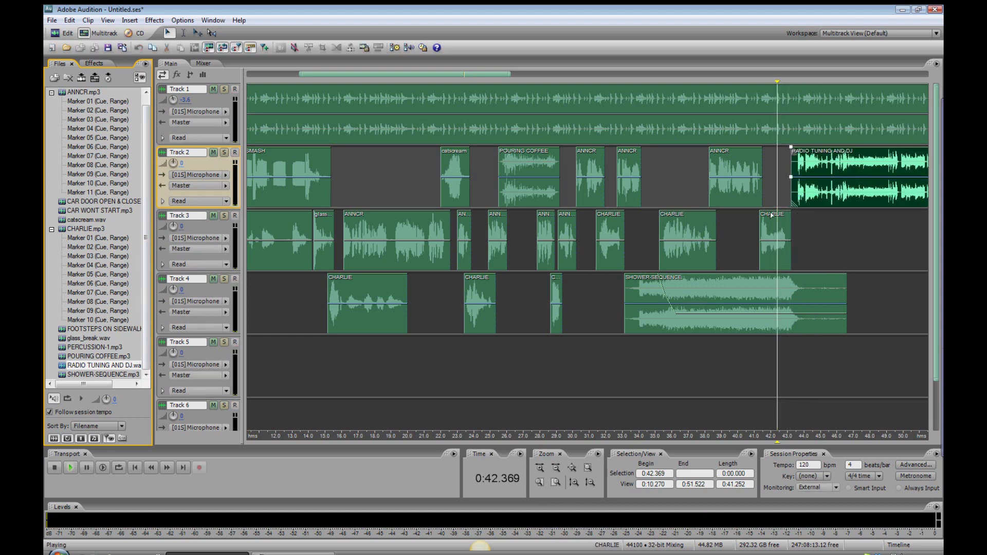
pyautogui.press('space')
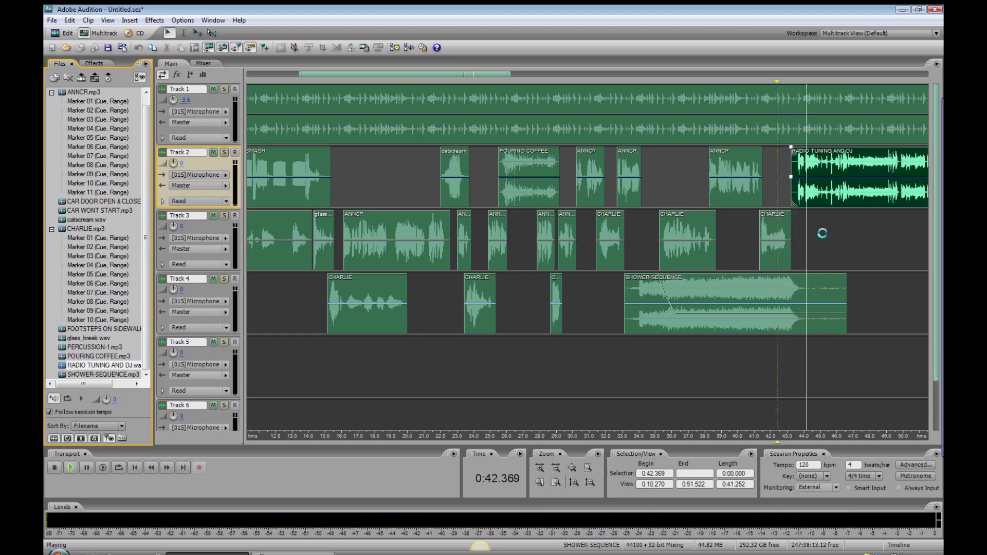
pyautogui.moveTo(815, 196); pyautogui.dragTo(820, 196)
pyautogui.press('space')
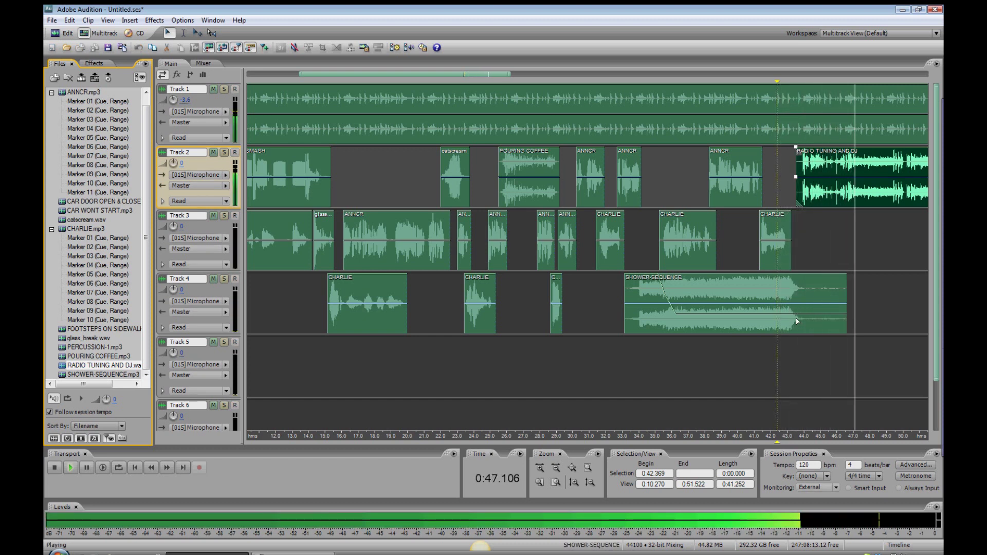
pyautogui.scroll(-5, 798, 317)
pyautogui.press('space')
pyautogui.click(499, 294)
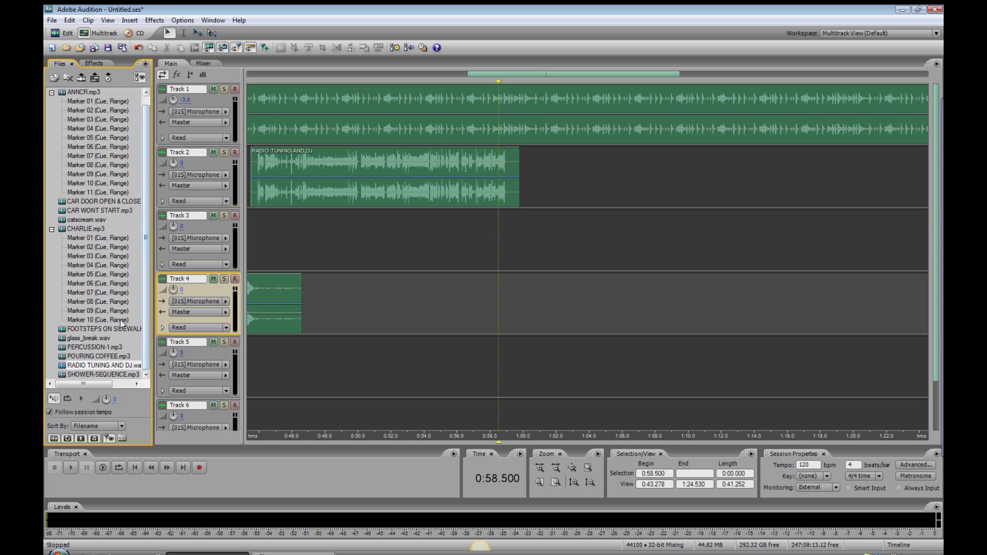
# - Add another CHARLIE line to Track 3 near 58.5 s and preview its timing
pyautogui.moveTo(114, 316)
pyautogui.mouseDown()
pyautogui.moveTo(525, 253)
pyautogui.moveTo(507, 254)
pyautogui.moveTo(511, 232)
pyautogui.moveTo(497, 238)
pyautogui.mouseUp()
pyautogui.scroll(4, 504, 276)
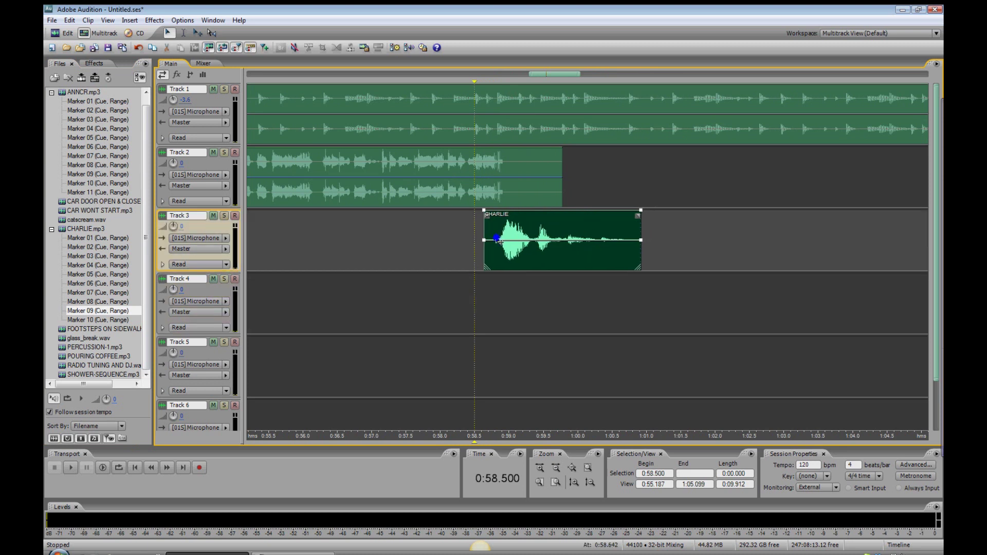
pyautogui.click(451, 280)
pyautogui.press('space')
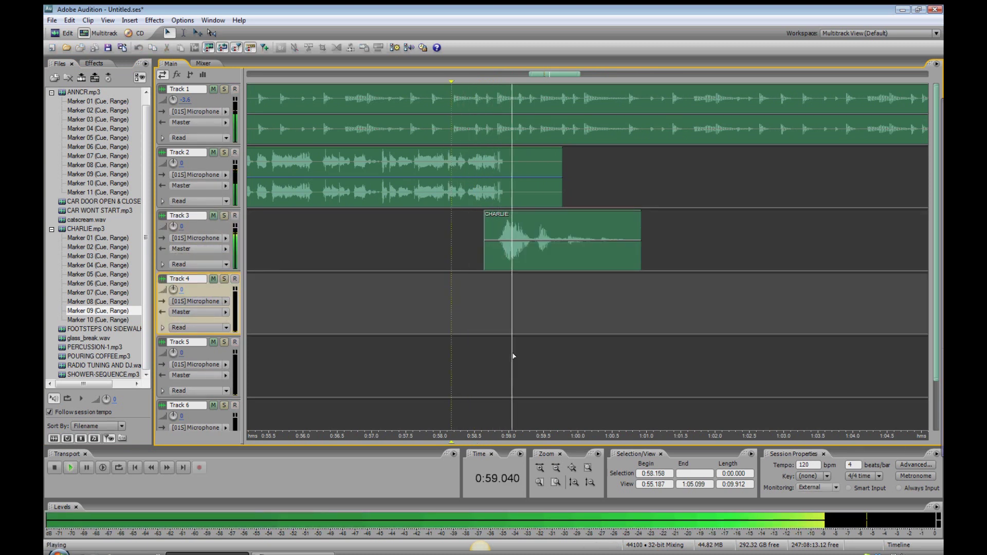
pyautogui.press('space')
# - Place ANNCR Marker 10 on Track 2 near 1:00.3 and FOOTSTEPS ON SIDEWALK on Track 4
pyautogui.click(583, 200)
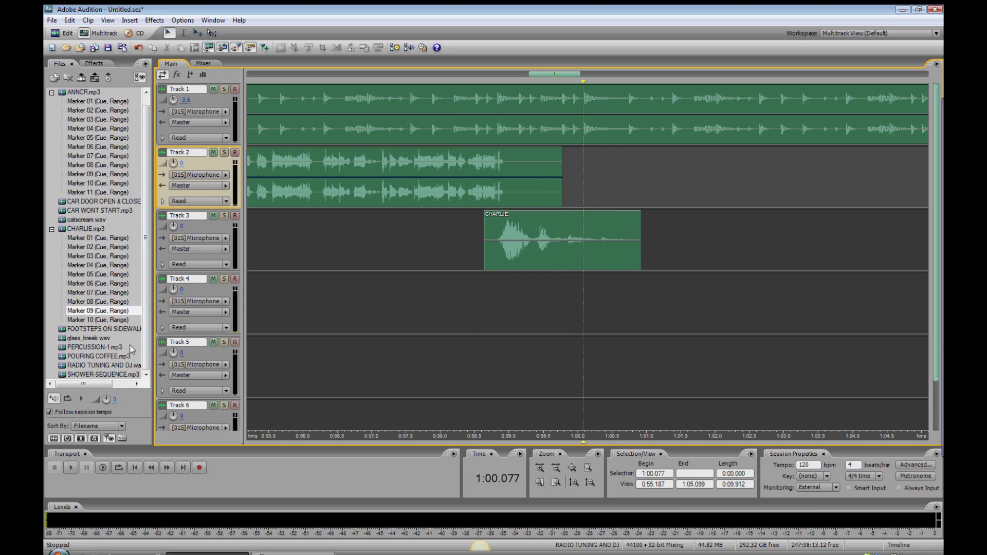
pyautogui.moveTo(98, 187)
pyautogui.mouseDown()
pyautogui.moveTo(496, 163)
pyautogui.moveTo(588, 196)
pyautogui.moveTo(603, 177)
pyautogui.mouseUp()
pyautogui.press('space')
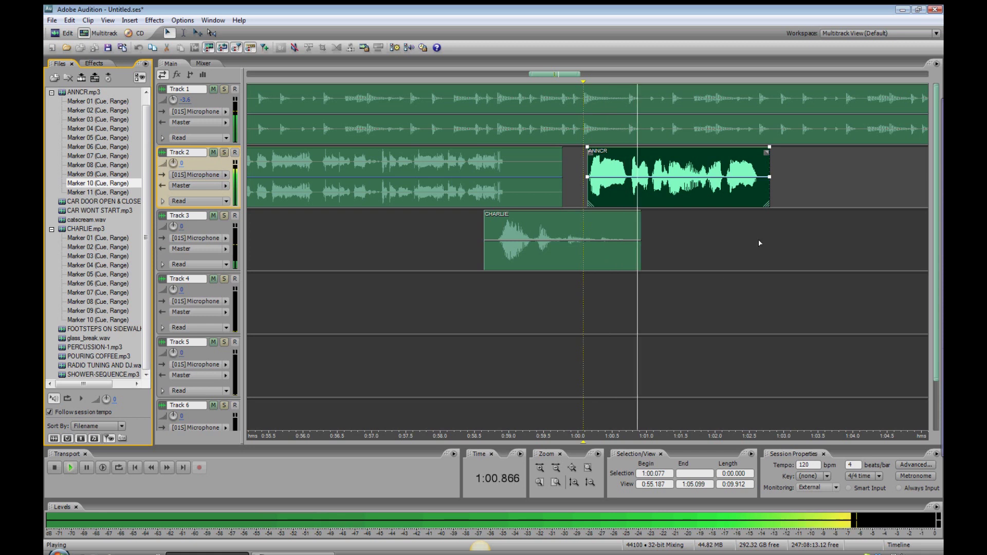
pyautogui.press('space')
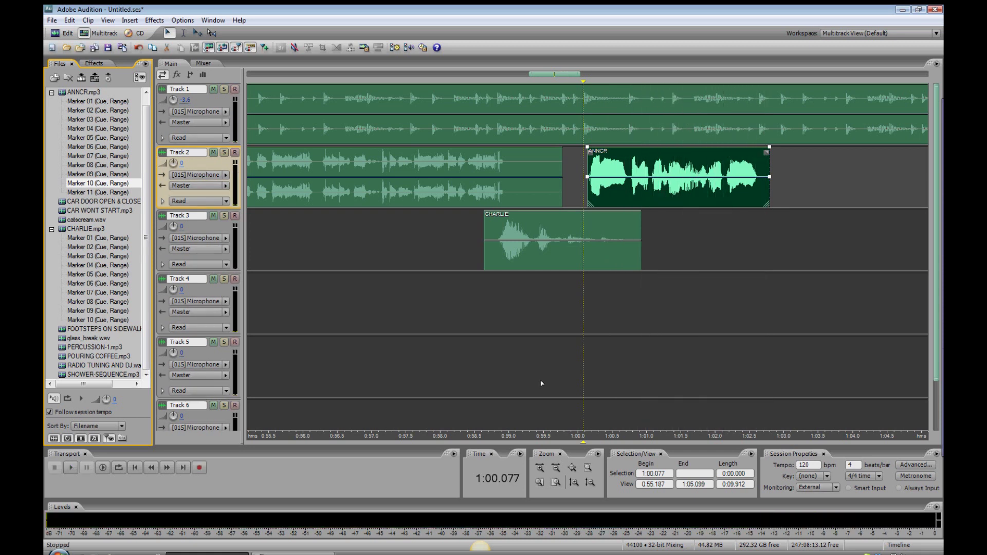
pyautogui.moveTo(100, 330); pyautogui.dragTo(646, 305)
pyautogui.click(590, 319)
# - Play back the footsteps and open its Clip Properties to check the 1:00.500 offset
pyautogui.press('space')
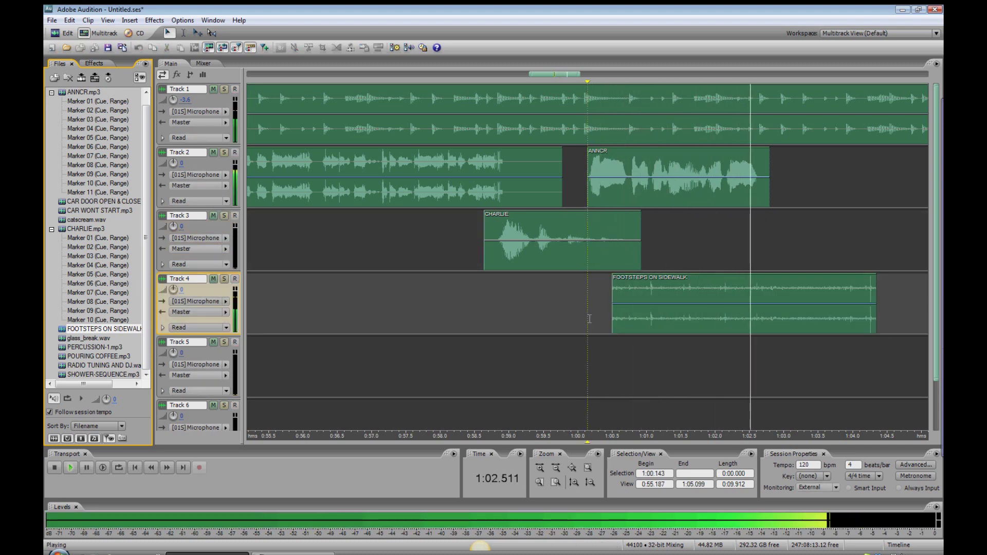
pyautogui.press('space')
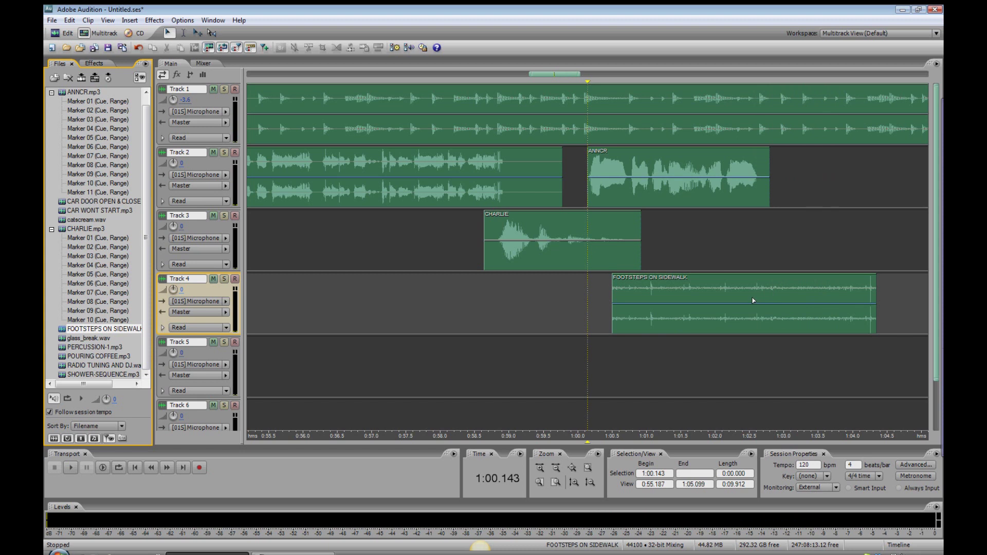
pyautogui.rightClick(753, 289)
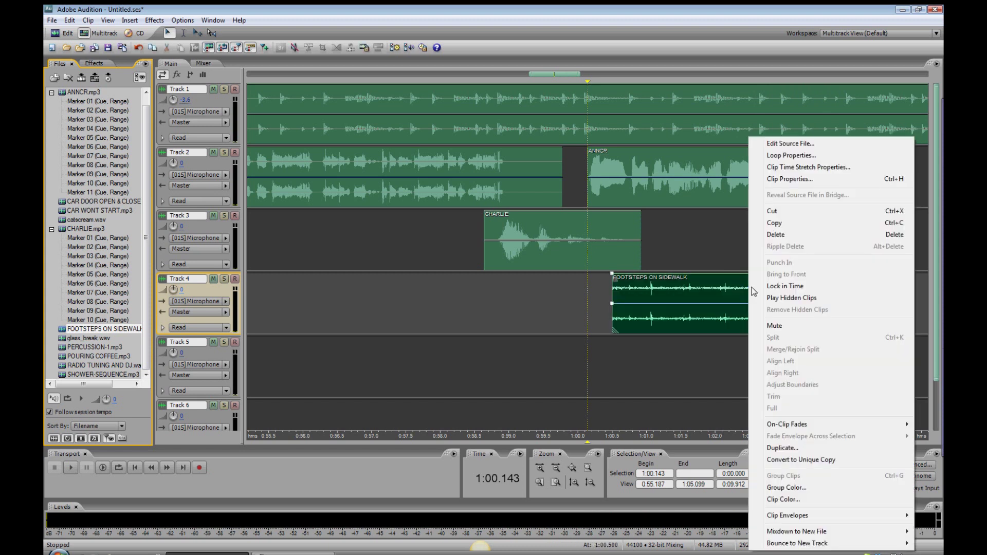
pyautogui.click(804, 184)
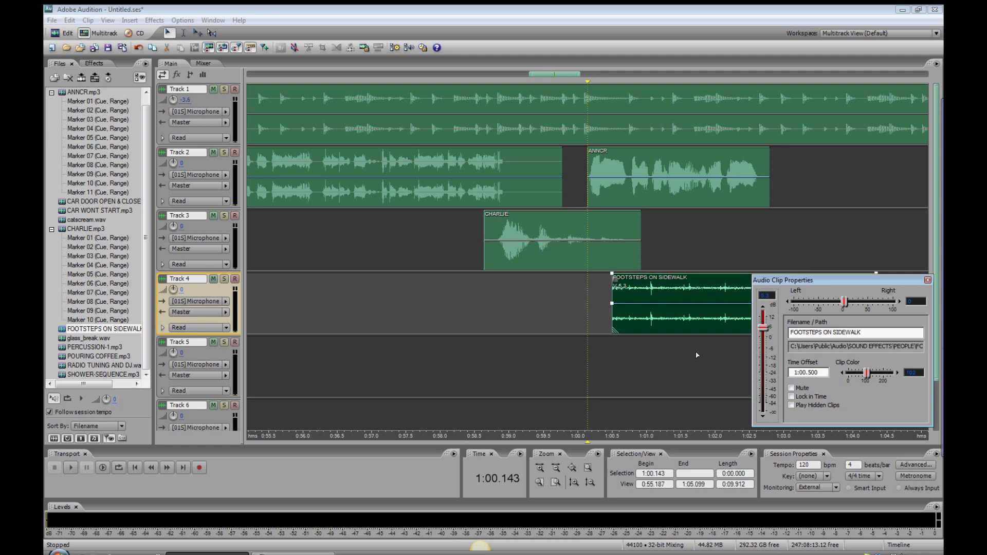
# - Close the clip properties and place CAR DOOR OPEN & CLOSE on Track 3 near 1:03.8
pyautogui.press('space')
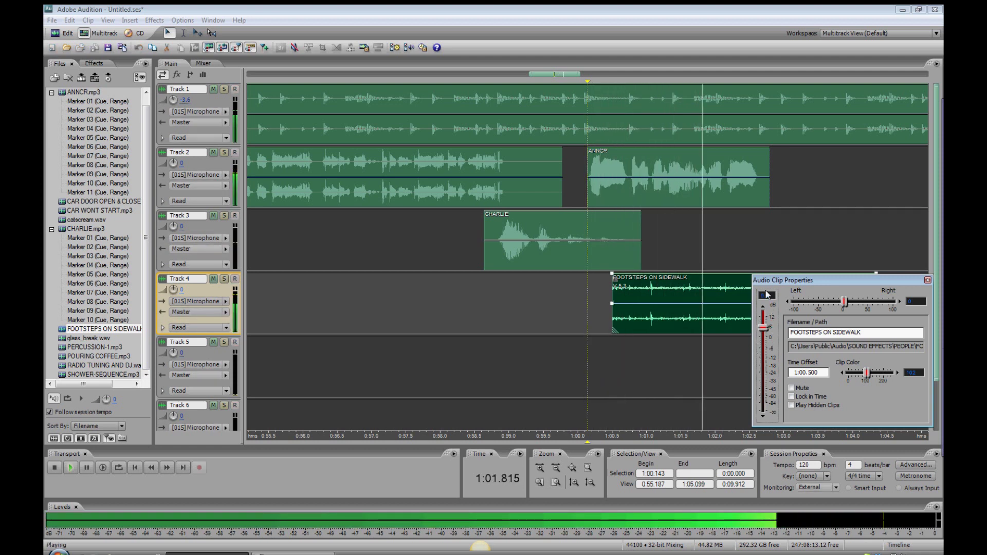
pyautogui.click(804, 253)
pyautogui.press('space')
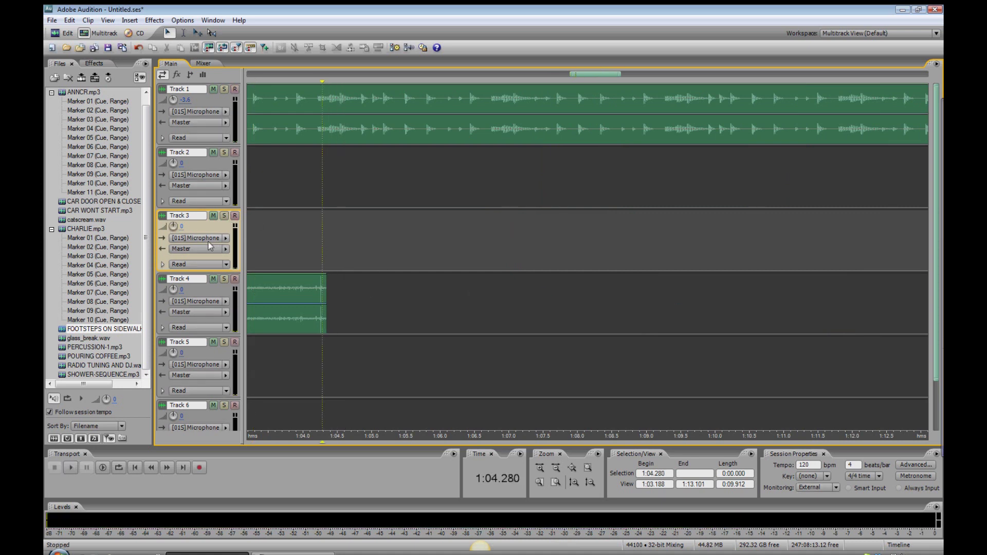
pyautogui.moveTo(101, 202); pyautogui.dragTo(334, 239)
# - Preview the car door effect from 1:03.844
pyautogui.click(292, 224)
pyautogui.press('space')
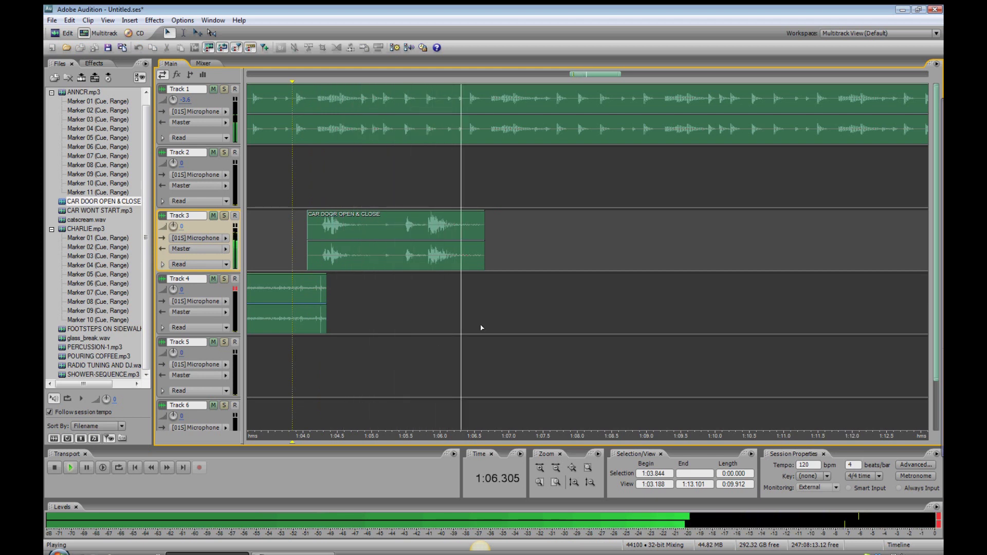
pyautogui.press('space')
# - Place CAR WONT START.mp3 on Track 2 near 1:06.4, preview it, and zoom out
pyautogui.click(431, 314)
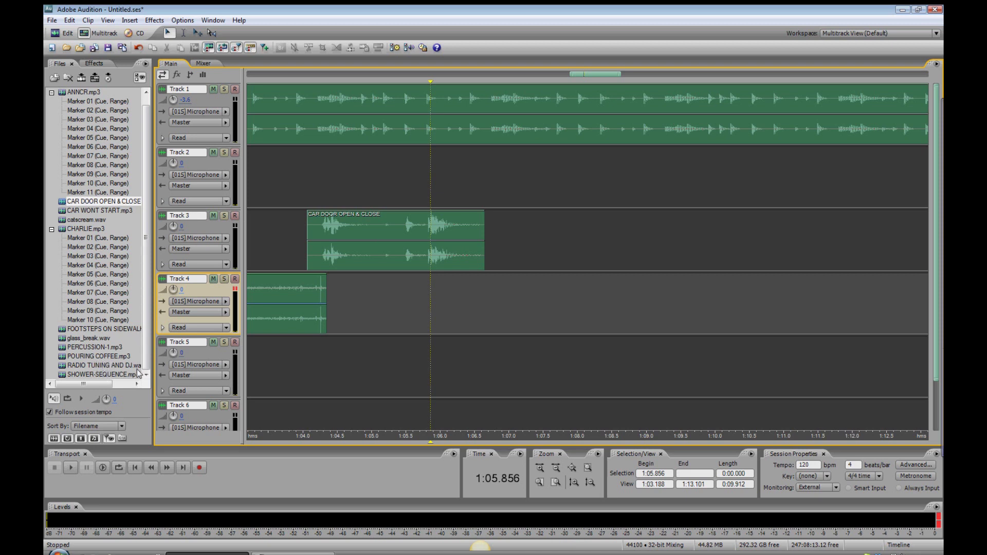
pyautogui.moveTo(100, 212); pyautogui.dragTo(479, 191)
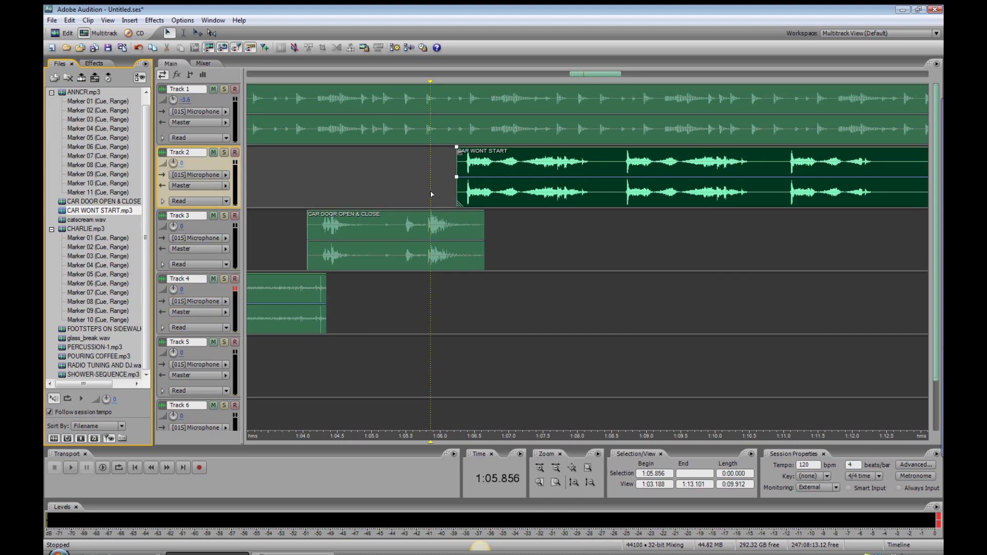
pyautogui.click(432, 194)
pyautogui.press('space')
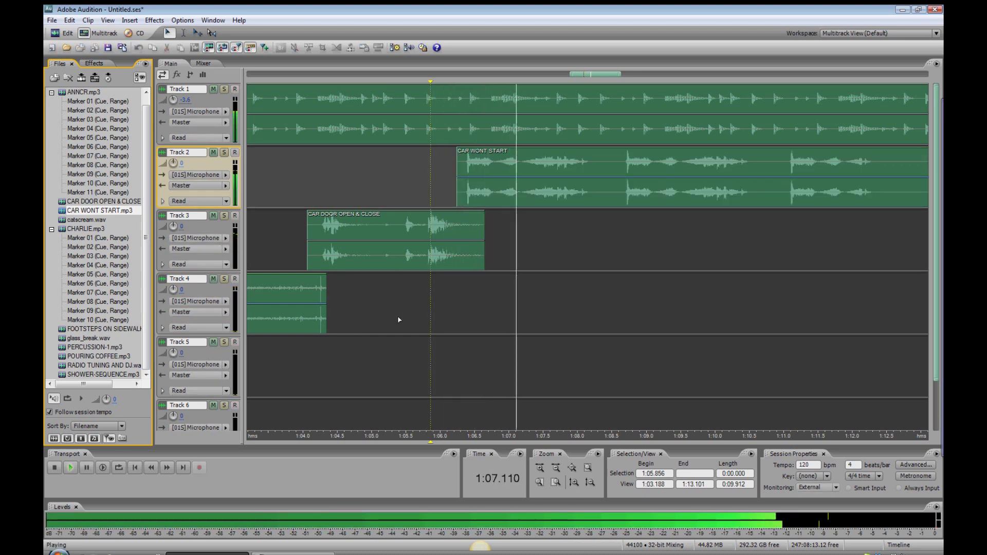
pyautogui.press('-')
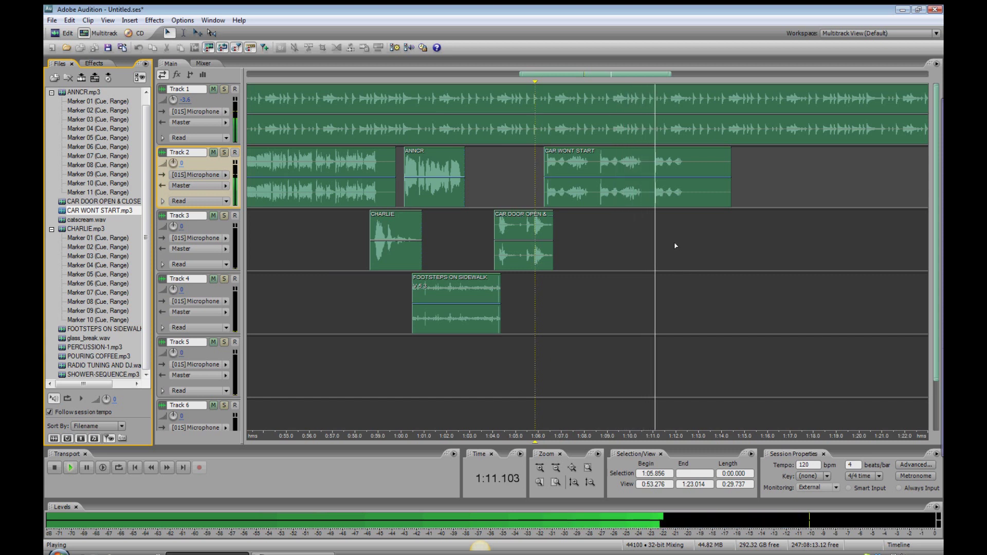
# - Place ANNCR Marker 11 on Track 3 near 1:09.9 and preview from 1:09.864
pyautogui.press('space')
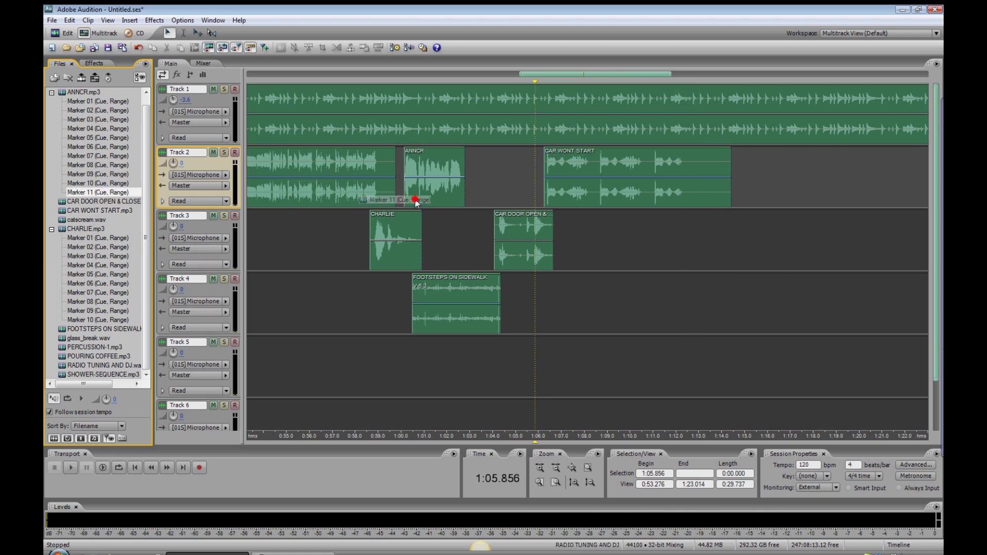
pyautogui.moveTo(416, 204)
pyautogui.mouseDown()
pyautogui.moveTo(651, 253)
pyautogui.moveTo(638, 254)
pyautogui.mouseUp()
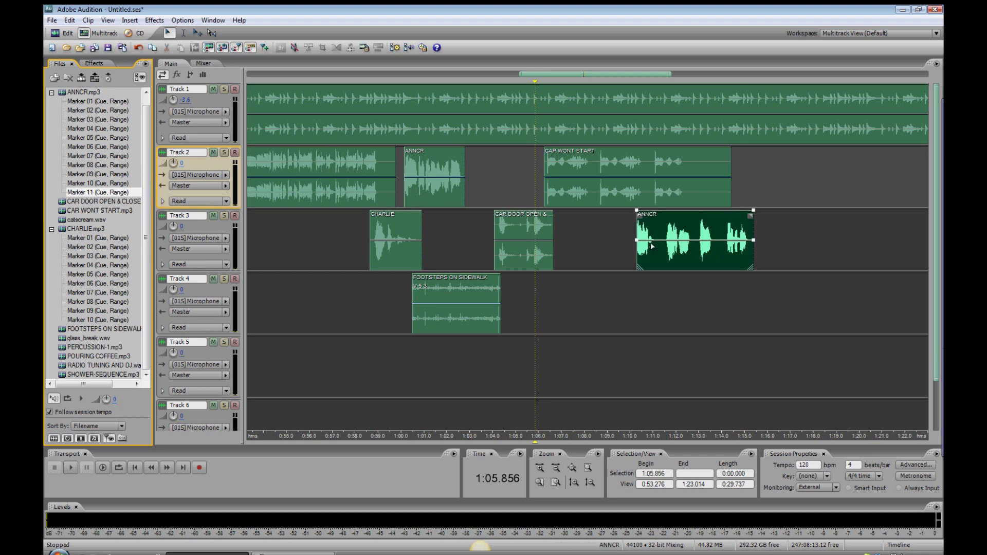
pyautogui.click(627, 311)
pyautogui.press('space')
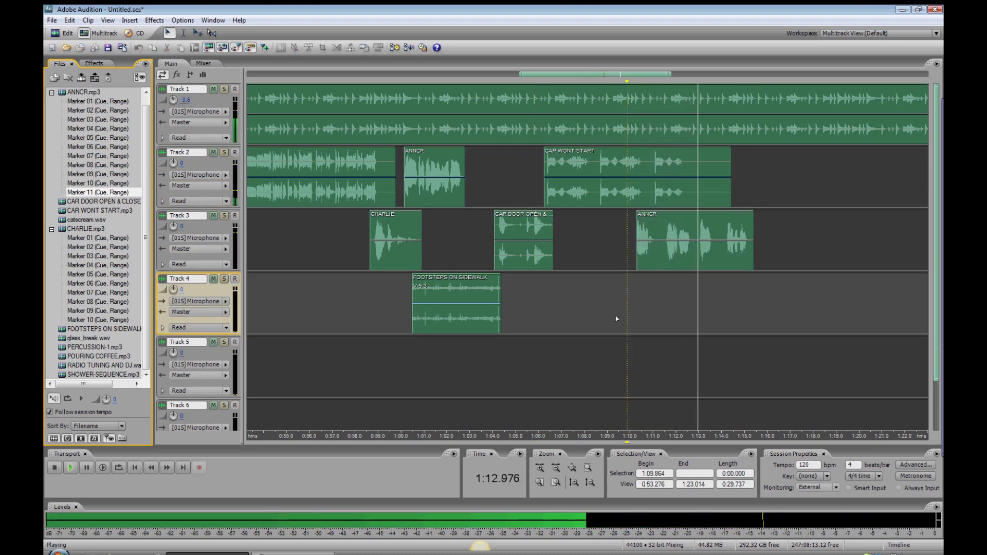
# - Place CHARLIE Marker 10 on Track 4 at about 1:15 and preview from 1:14.754
pyautogui.click(739, 307)
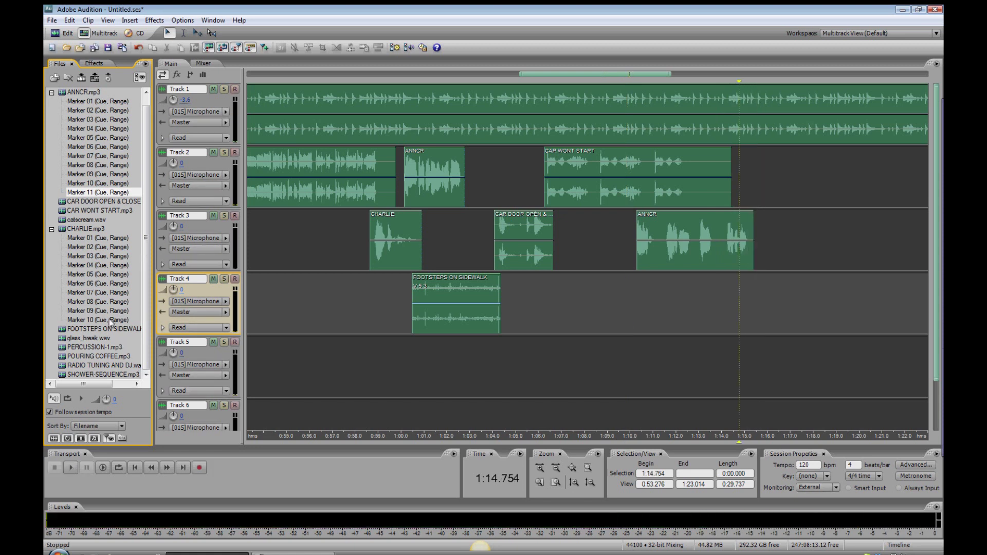
pyautogui.moveTo(110, 320)
pyautogui.mouseDown()
pyautogui.moveTo(582, 239)
pyautogui.moveTo(769, 308)
pyautogui.moveTo(751, 306)
pyautogui.mouseUp()
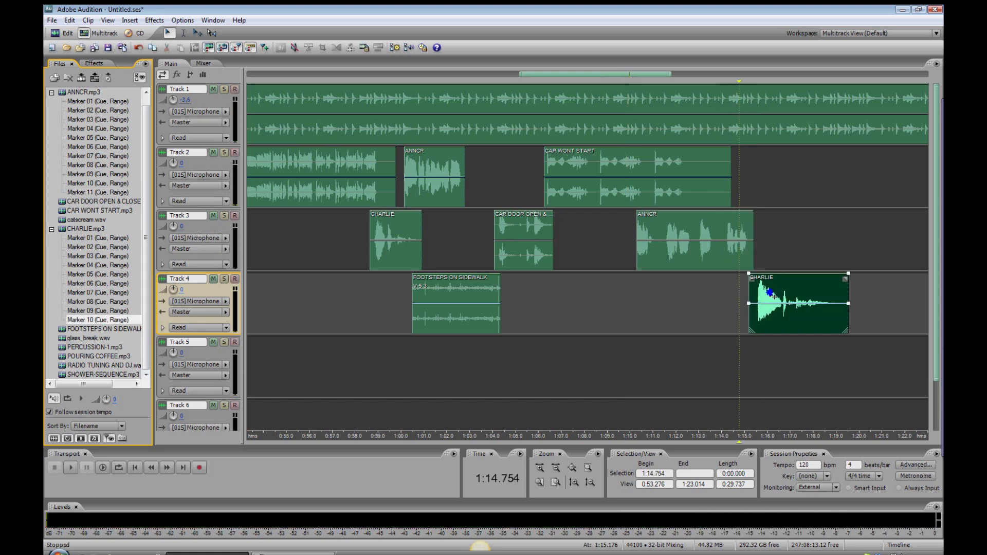
pyautogui.press('space')
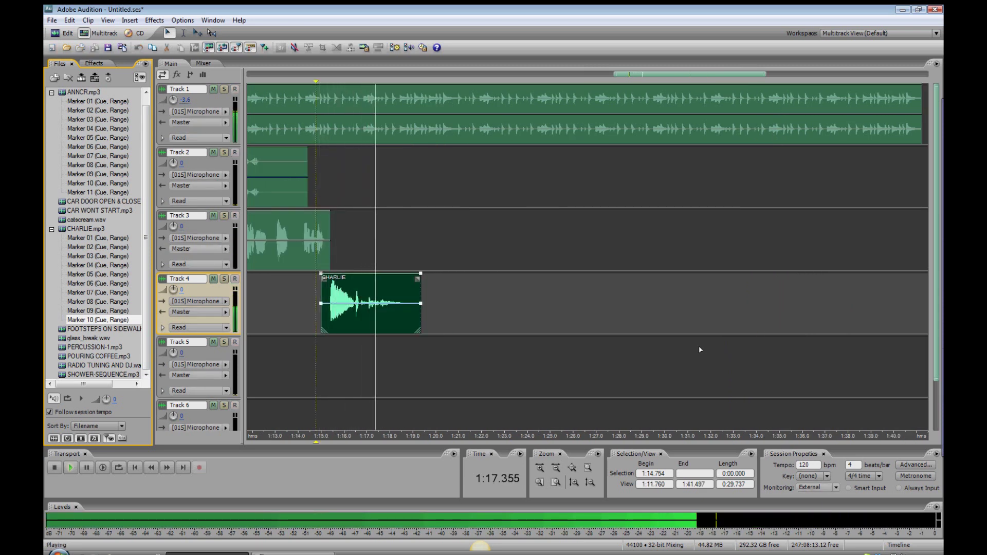
pyautogui.press('space')
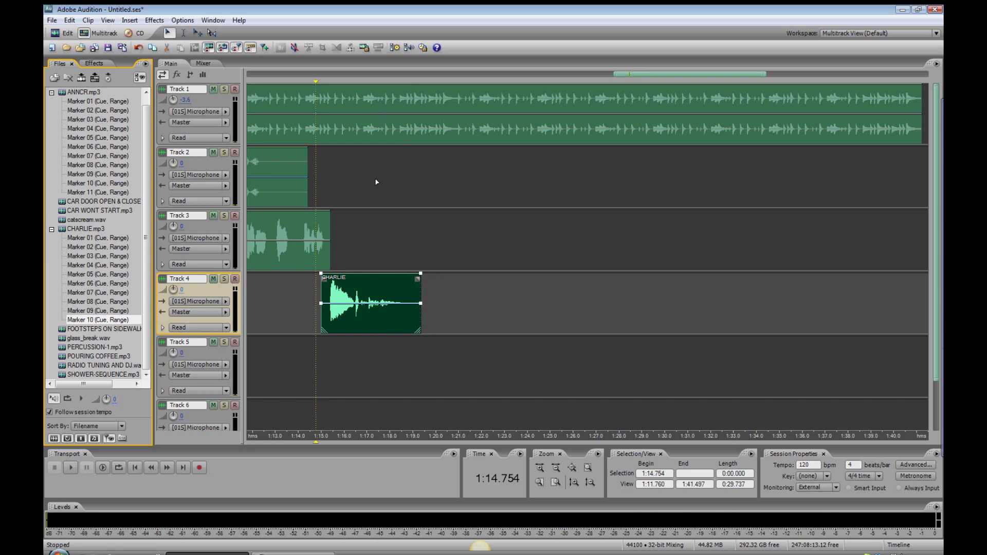
# - Split PERCUSSION-1 at 1:18.38, delete the trailing part, and zoom out to the full session
pyautogui.click(400, 135)
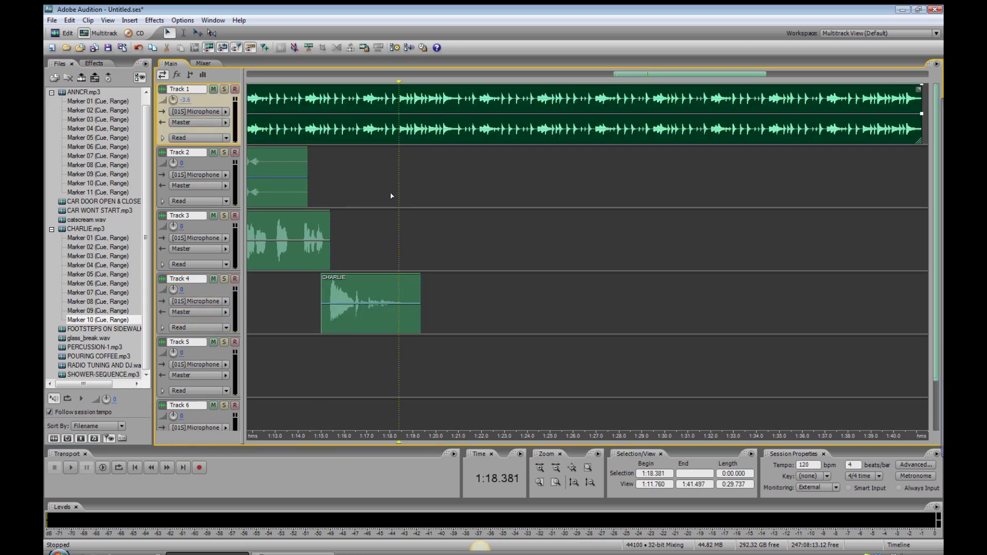
pyautogui.hotkey('ctrl', 'k')
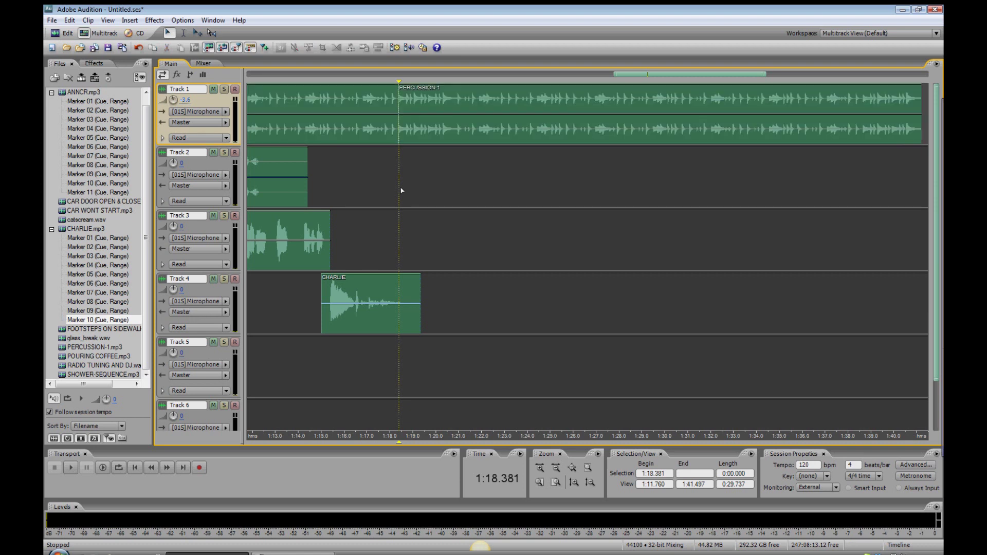
pyautogui.click(468, 136)
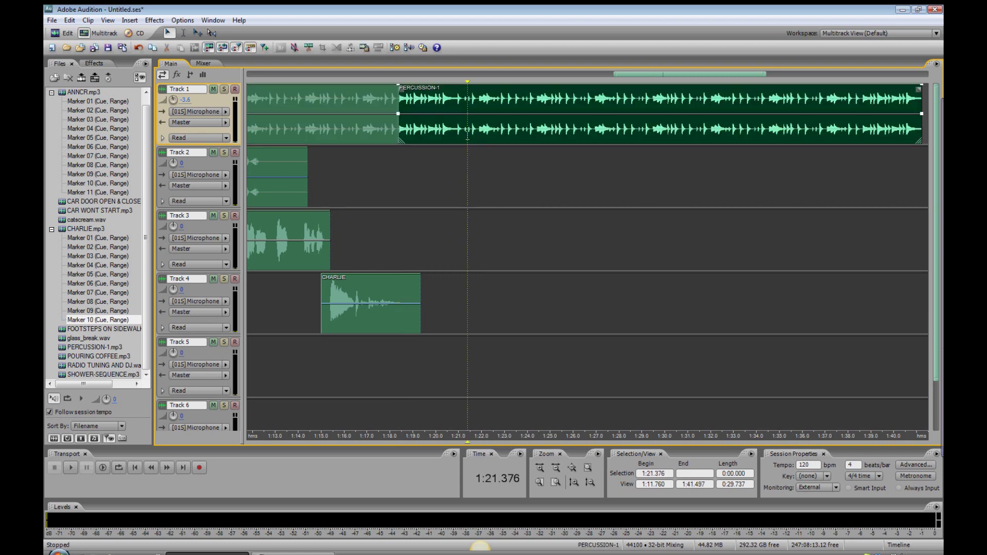
pyautogui.press('Delete')
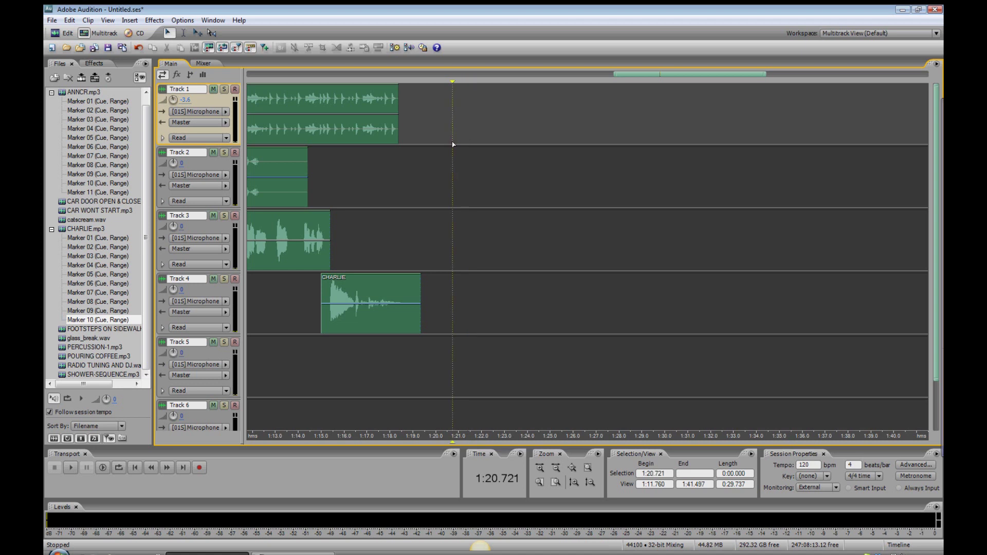
pyautogui.press('\\')
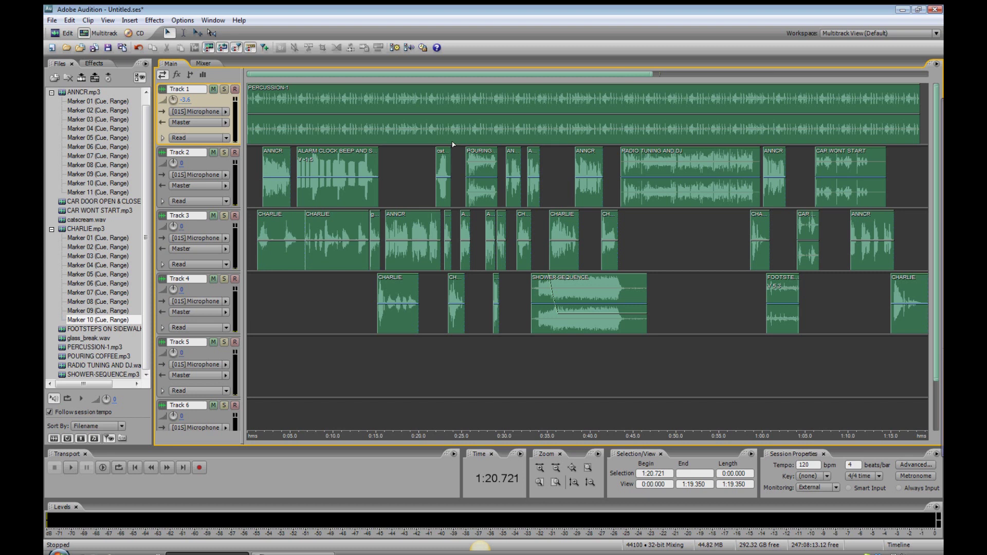
# - Mix down to a new stereo file with Ctrl+Alt+Shift+M and play the roughly 1:19 Mixdown
pyautogui.hotkey('ctrl', 'alt', 'shift', 'm')
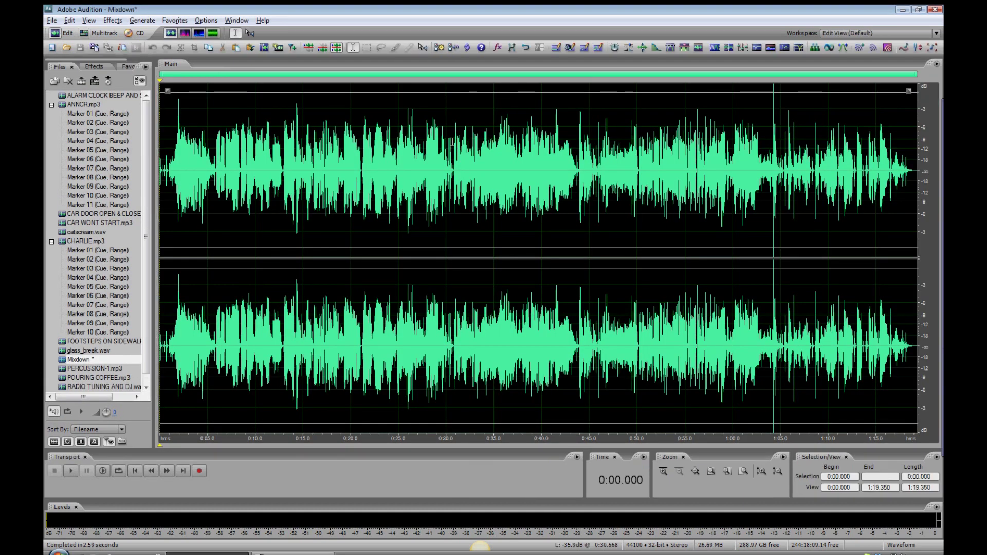
pyautogui.press('space')
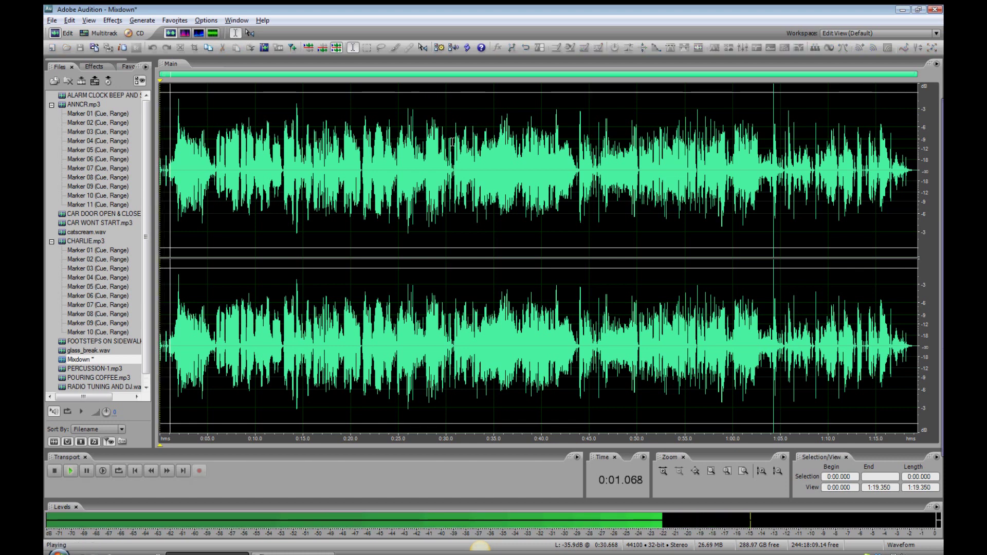